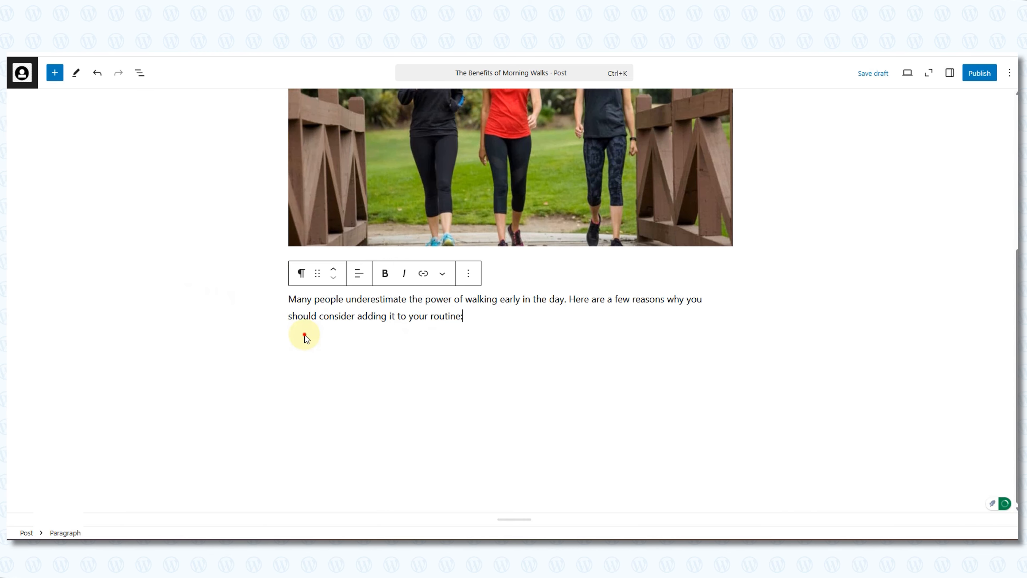
- Add a bulleted list of three reasons: waking up and refreshing the mind, morning sunlight improving vitamin D levels, daily walking improving heart health and overall fitness
left_click(304, 335)
left_click(727, 346)
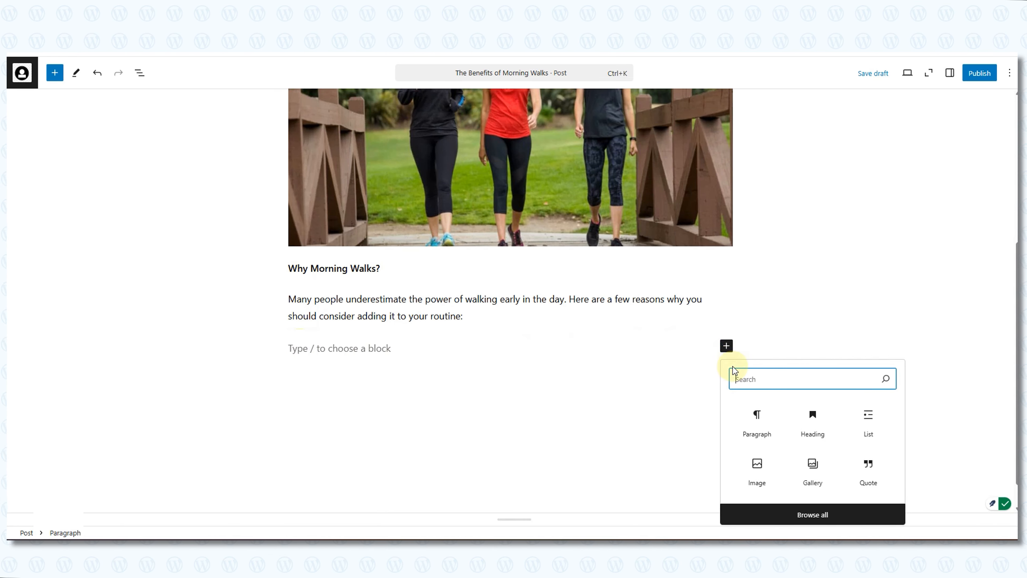
left_click(868, 419)
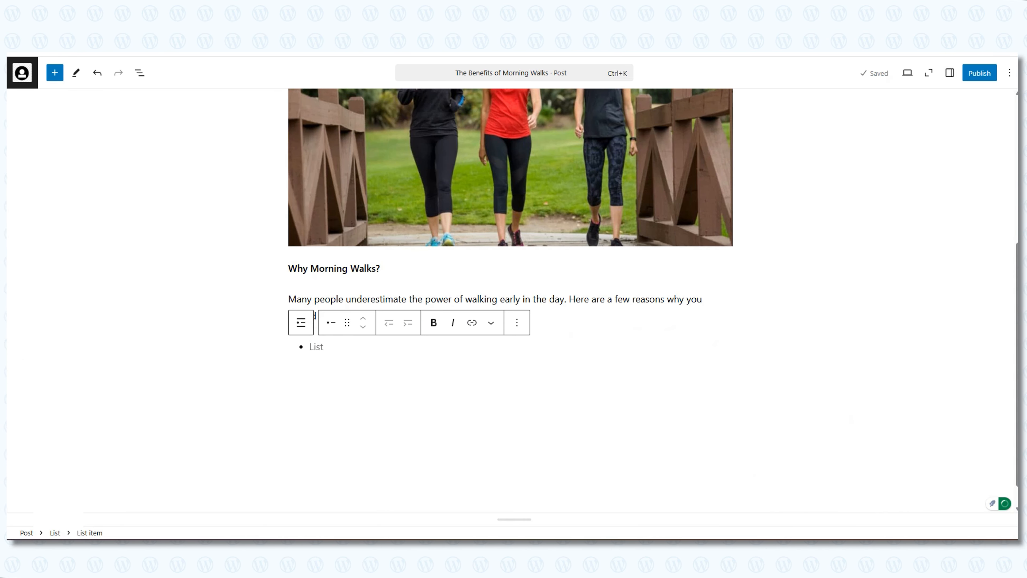
type("It helps wake you up and refresh your mind. Exposure to sunlight in the morning improves vitamin D levels. Walking daily can improve heart health and overall fitness.")
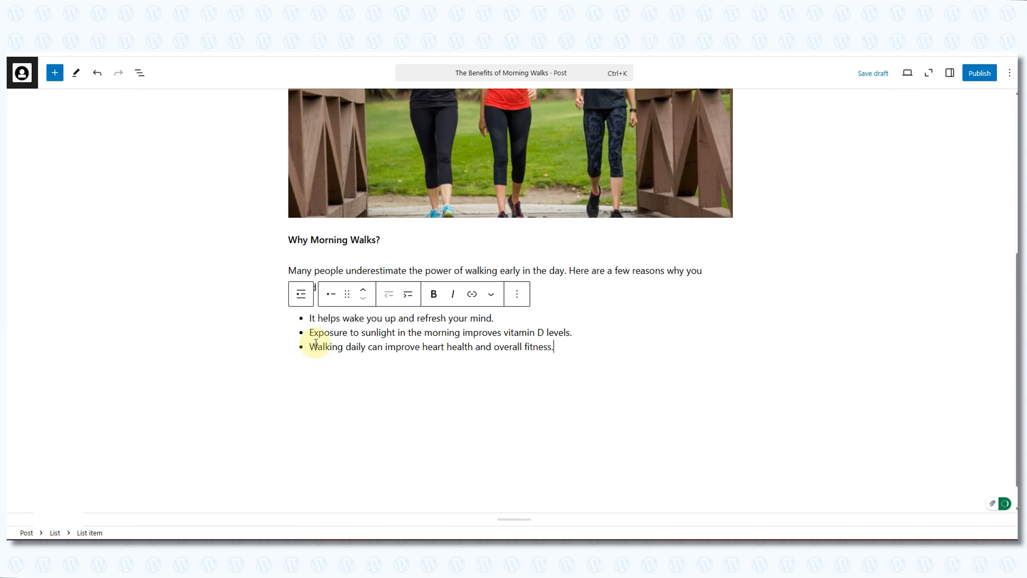
- Add the heading "Tips for a Perfect Morning Walk" below the list of reasons
scroll(319, 340, "down", 1)
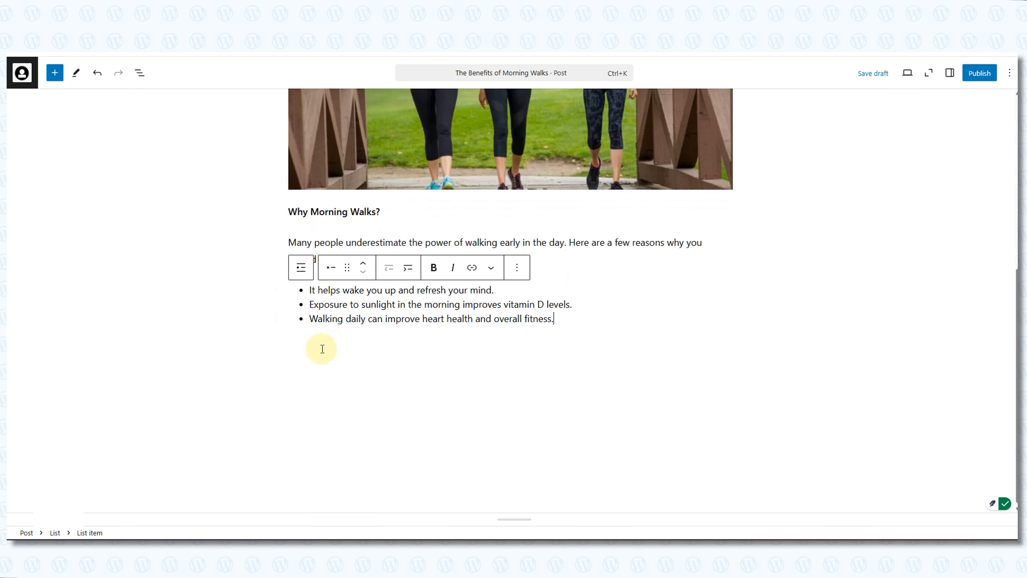
left_click(302, 353)
left_click(727, 345)
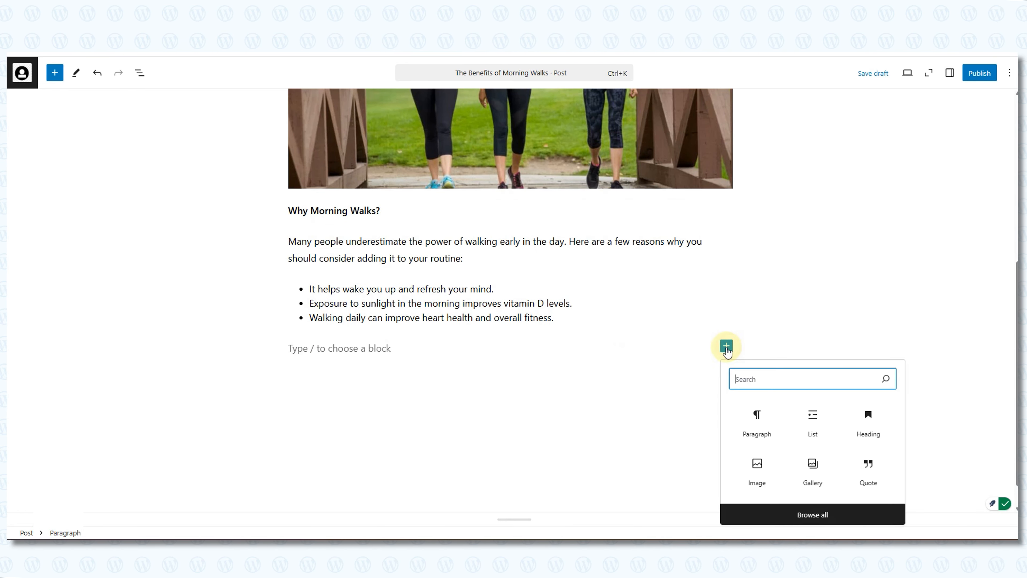
left_click(860, 425)
type("Tips for a Perfect Morning Walk")
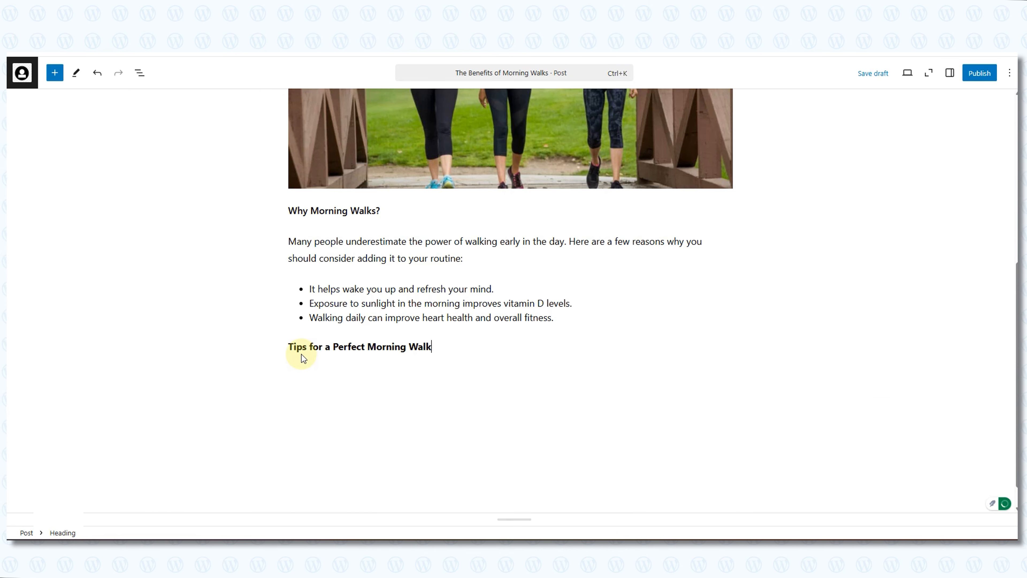
- Add a paragraph under the tips heading reading "To make the most out of your morning walk, keep these tips in mind:"
key("Return")
left_click(727, 374)
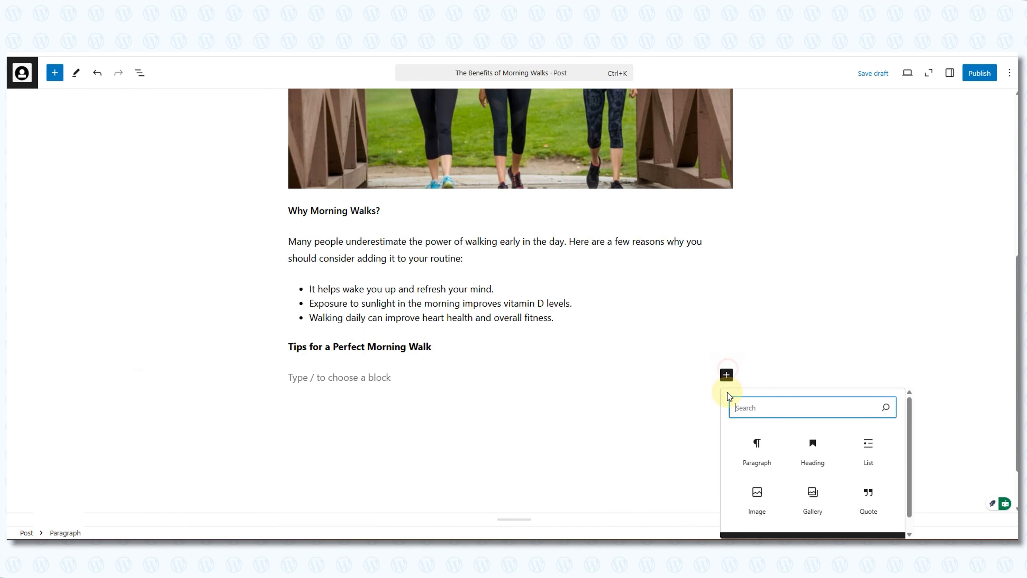
left_click(753, 449)
type("To make the most out of your morning walk, keep these tips in mind:")
- Add a bulleted list of three tips: a light stretch to avoid muscle stiffness, walking in a quiet, green area, staying hydrated and wearing comfortable shoes
left_click(301, 410)
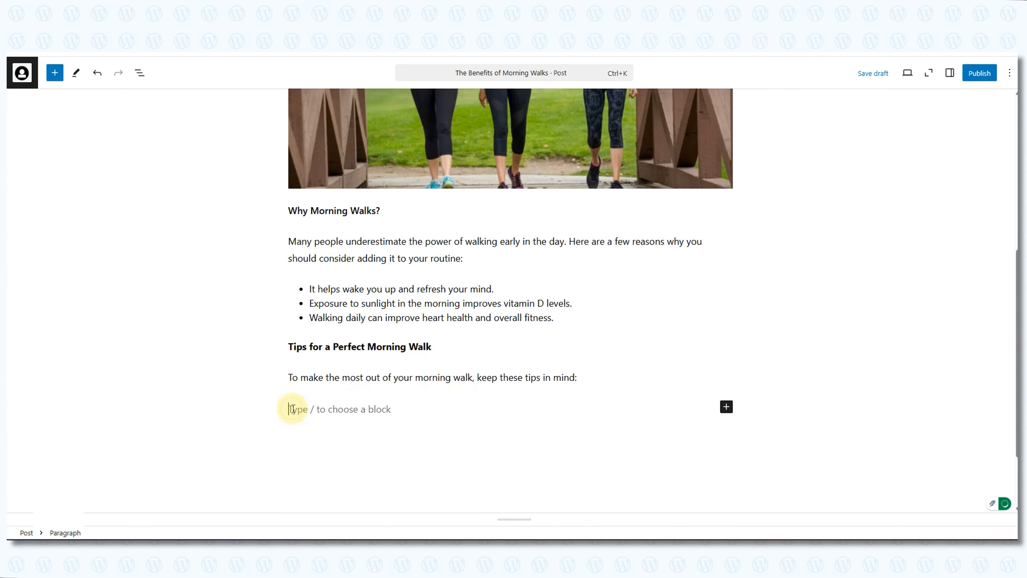
left_click(726, 406)
left_click(868, 481)
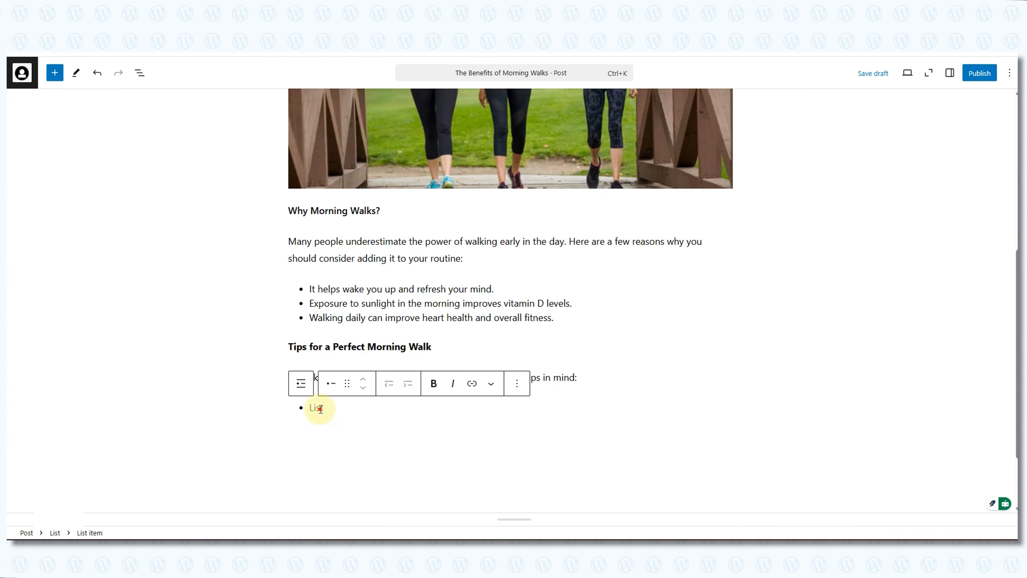
type("Start with a light stretch to avoid muscle stiffness.")
key("Return")
type("Walk in a quiet, green area if possible for a refreshing experience.")
key("Return")
type("Stay hydrated and wear comfortable shoes.")
- Add closing paragraph "Morning walks are a simple yet effective way to start your day on a positive note. Try it out and see the difference for yourself!"
left_click(299, 432)
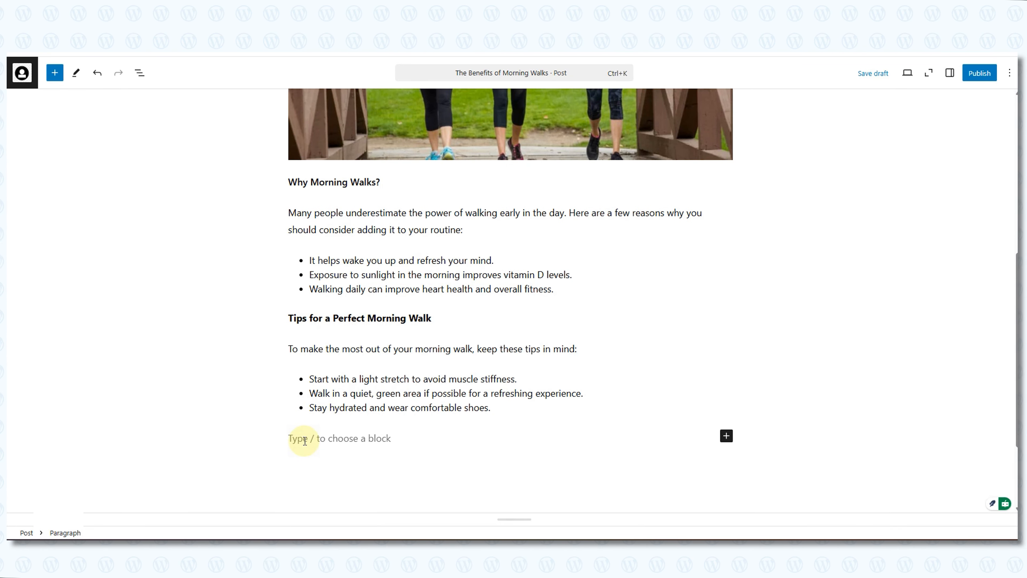
type("Morning walks are a simple yet effective way to start your day on a positive note. Try it out and see the difference for yourself!")
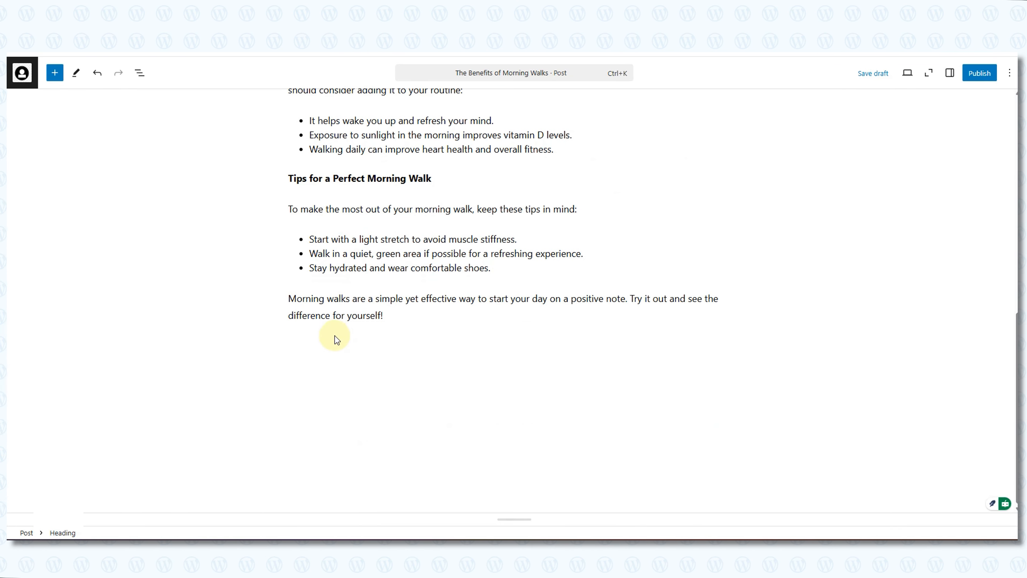
left_click(320, 349)
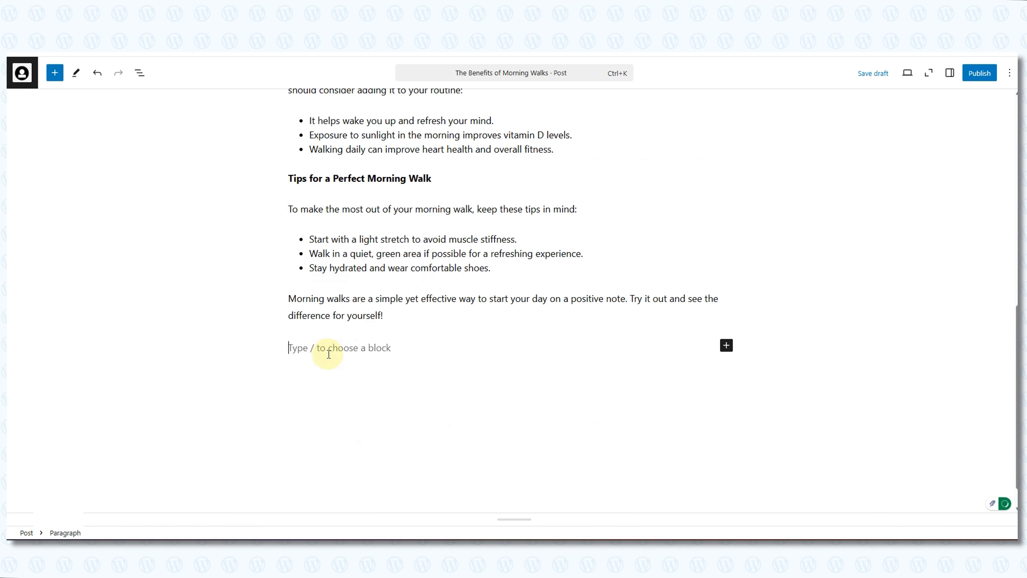
left_click(727, 346)
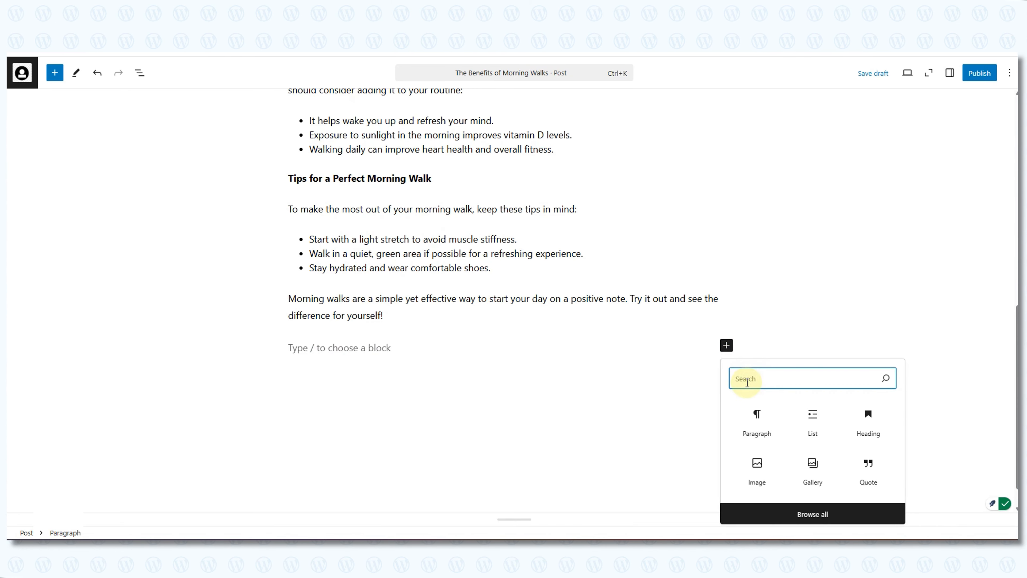
type("y")
left_click(763, 415)
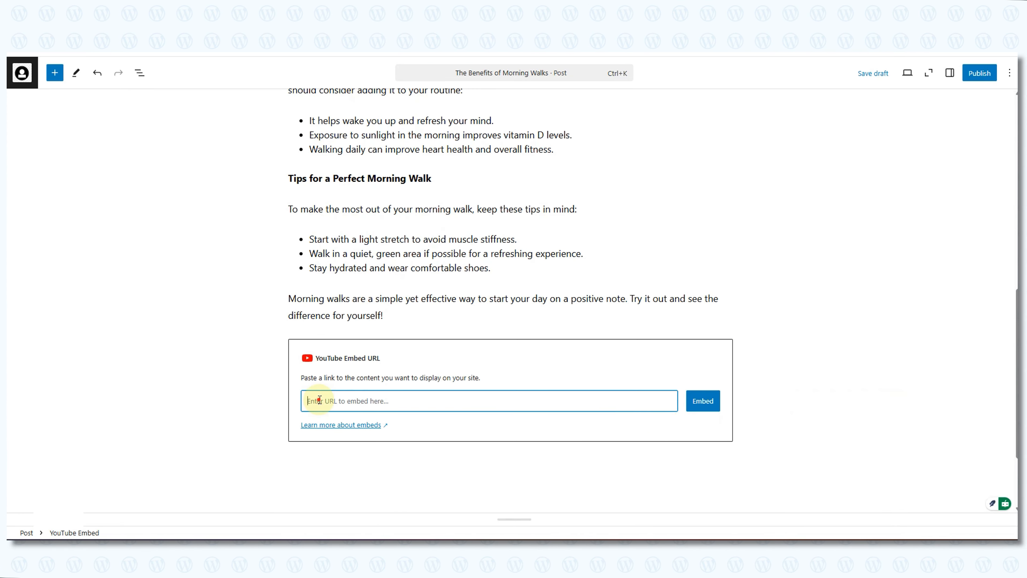
type("https://youtu.be/AdSQaIh94ME?si=nrHj476cWEjkX3ct")
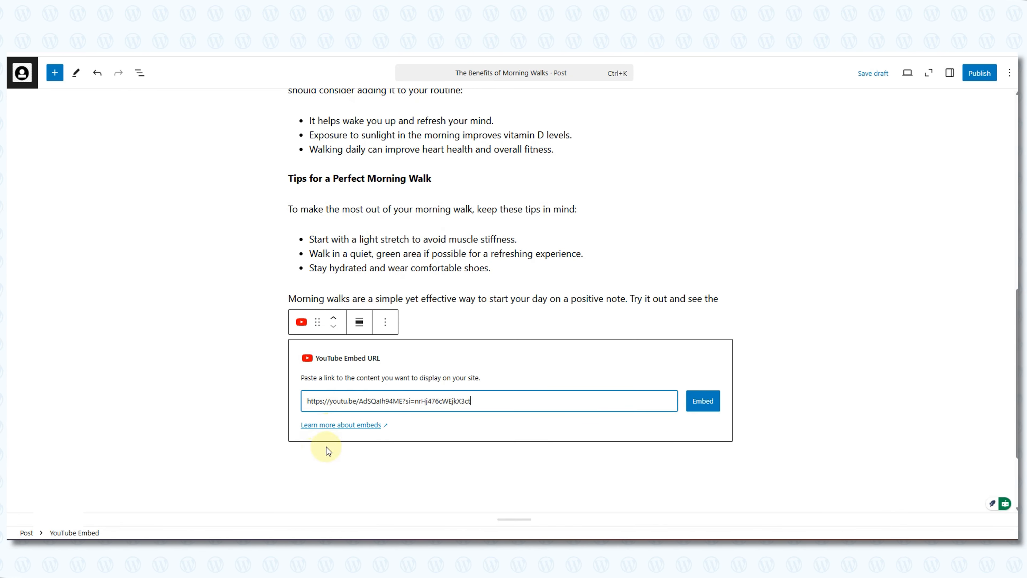
left_click(700, 406)
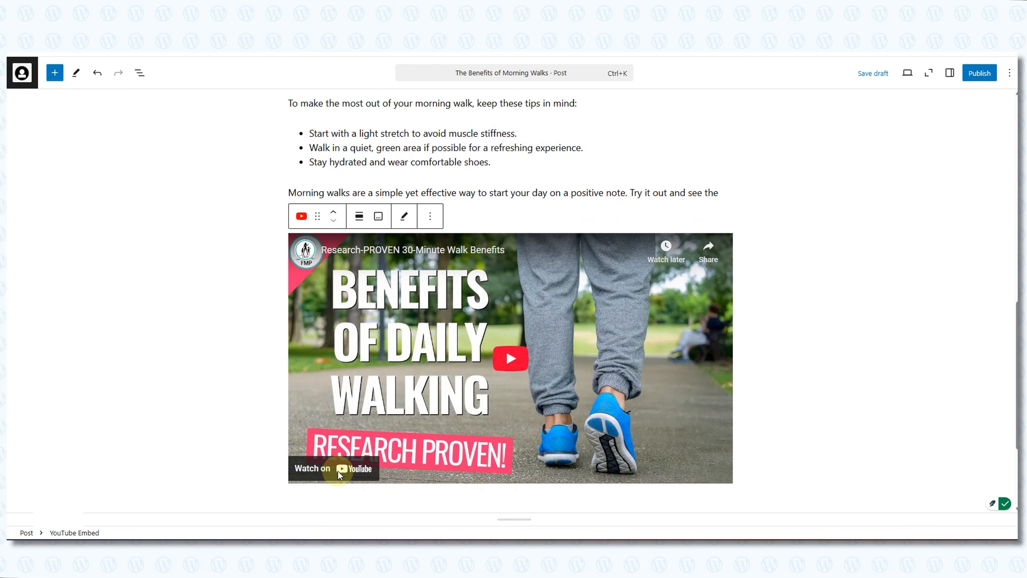
scroll(336, 471, "down", 3)
scroll(587, 440, "up", 5)
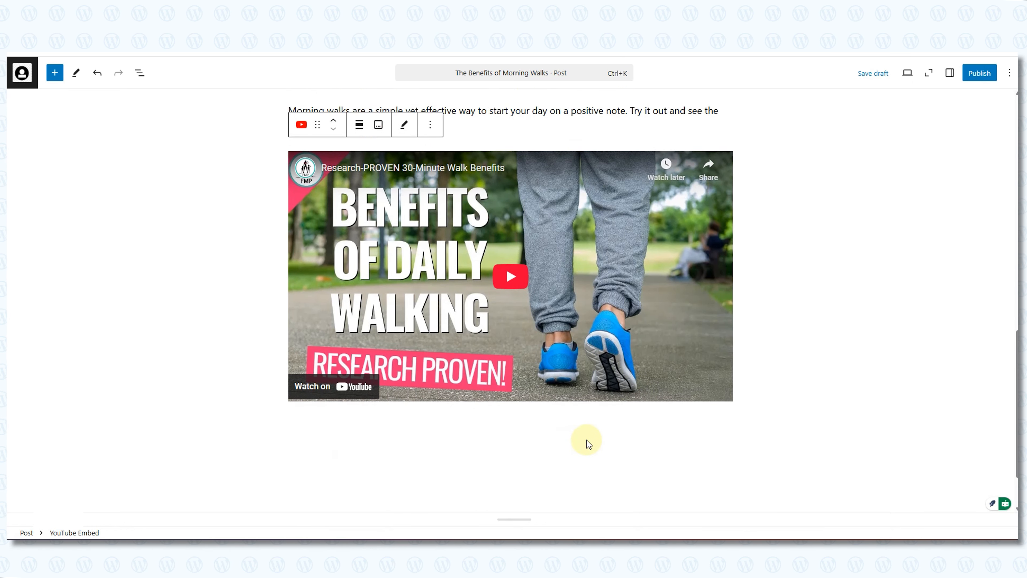
- Delete the YouTube embed block from the end of the post
left_click(431, 270)
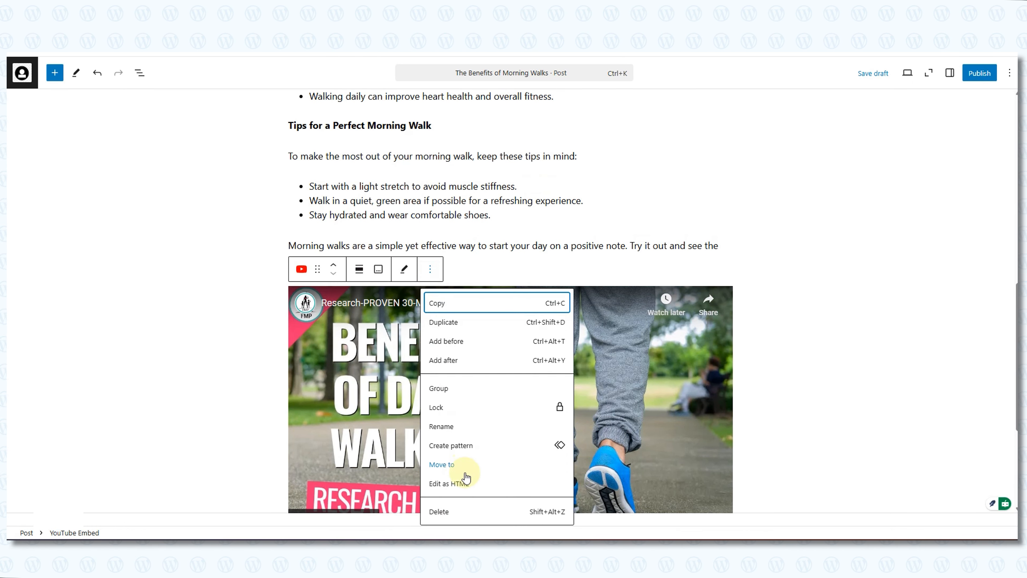
left_click(470, 510)
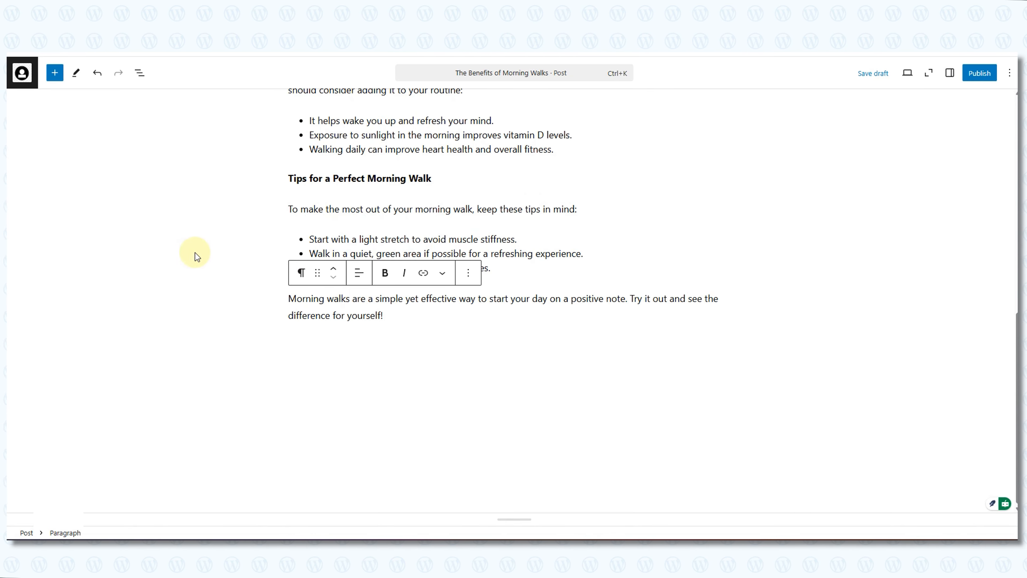
- Review the post's block structure in the list view, jumping to the image and the "Why Morning Walks?" heading, and look through the content
left_click(139, 73)
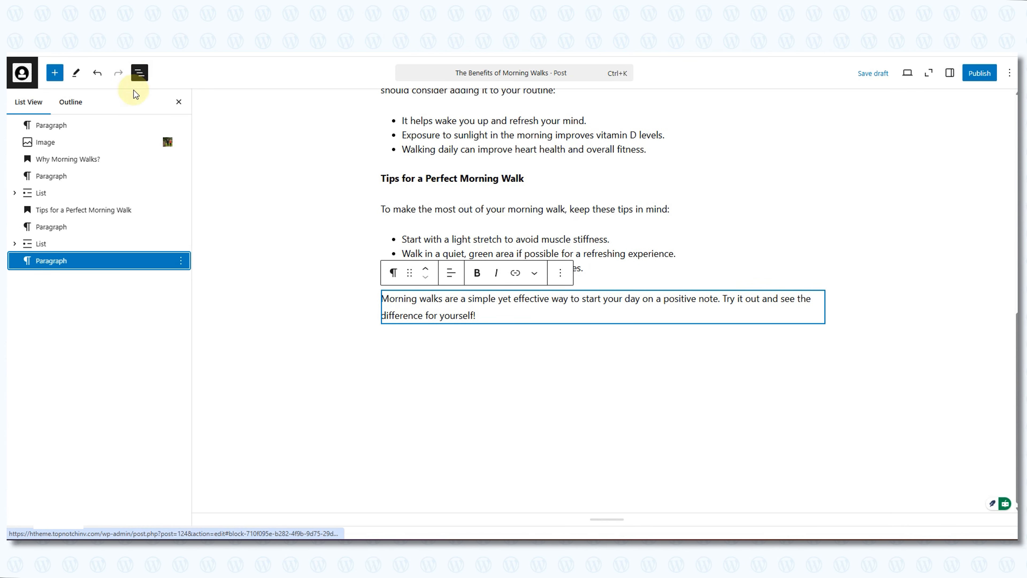
left_click(75, 130)
left_click(66, 141)
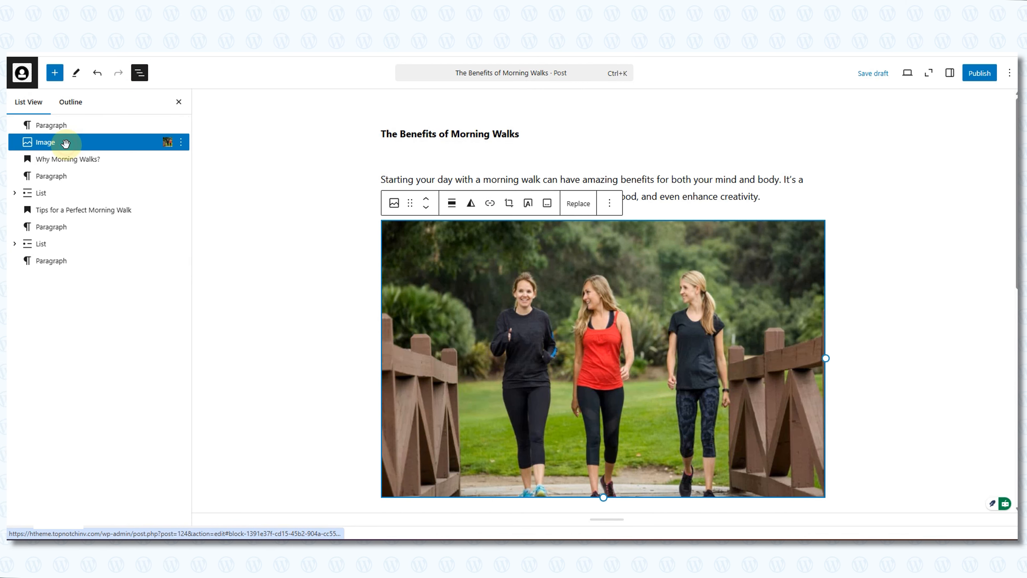
left_click(58, 159)
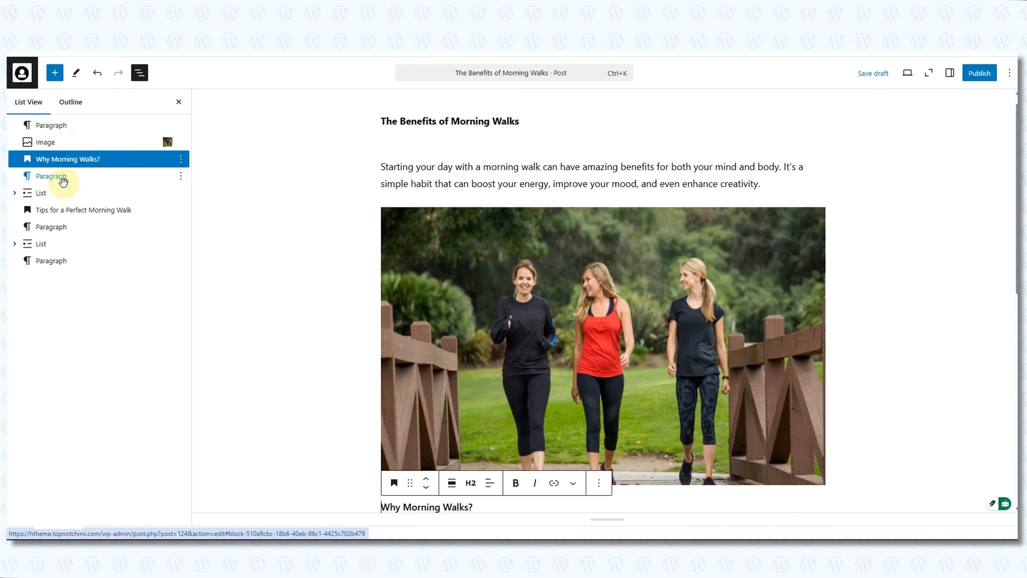
mouse_move(71, 175)
left_mouse_down()
mouse_move(75, 147)
mouse_move(83, 175)
left_mouse_up()
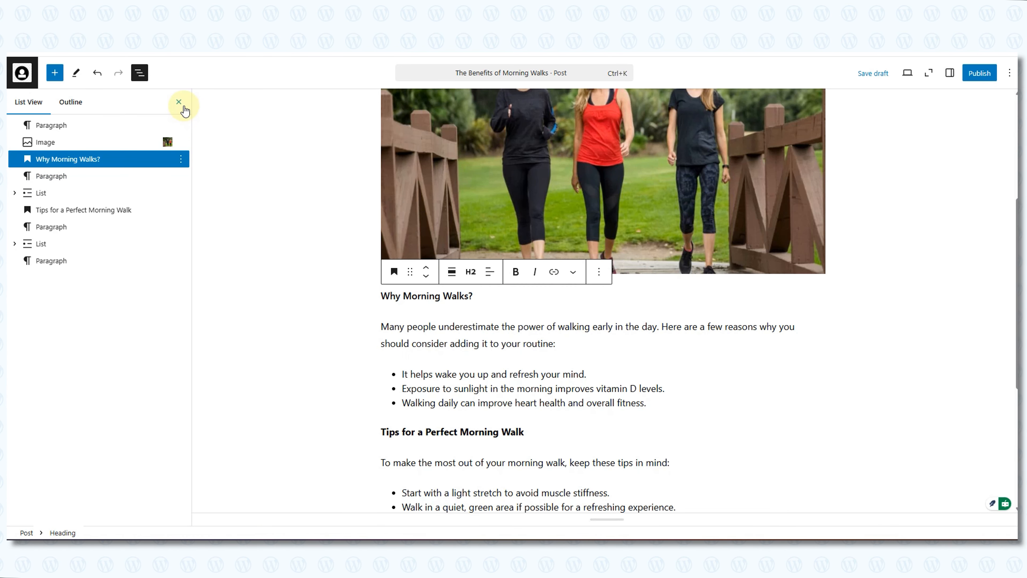
left_click(179, 103)
scroll(340, 233, "down", 5)
scroll(340, 233, "up", 10)
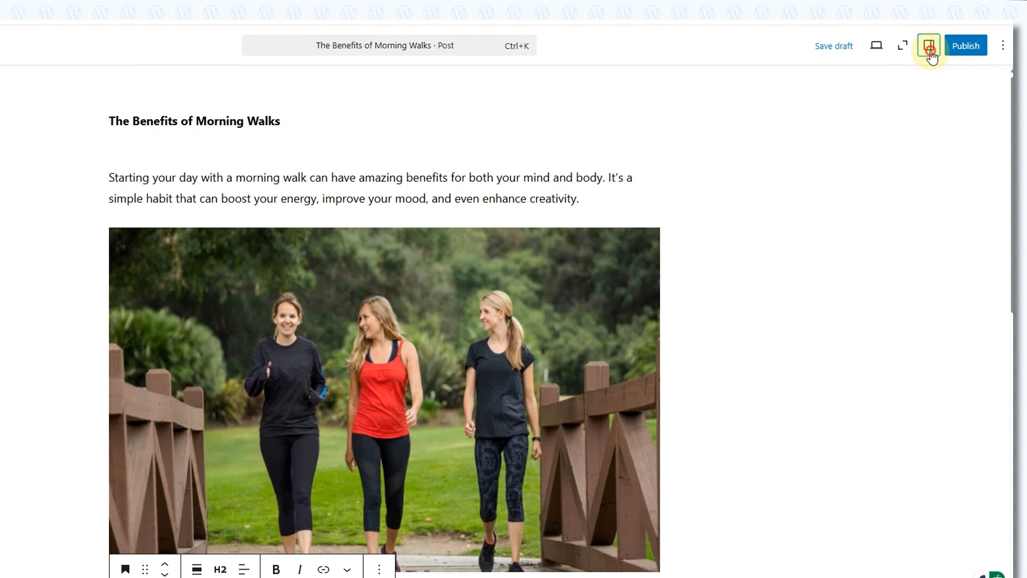
- Upload the "feature image" file from the Desktop and set it as the post's featured image
left_click(950, 73)
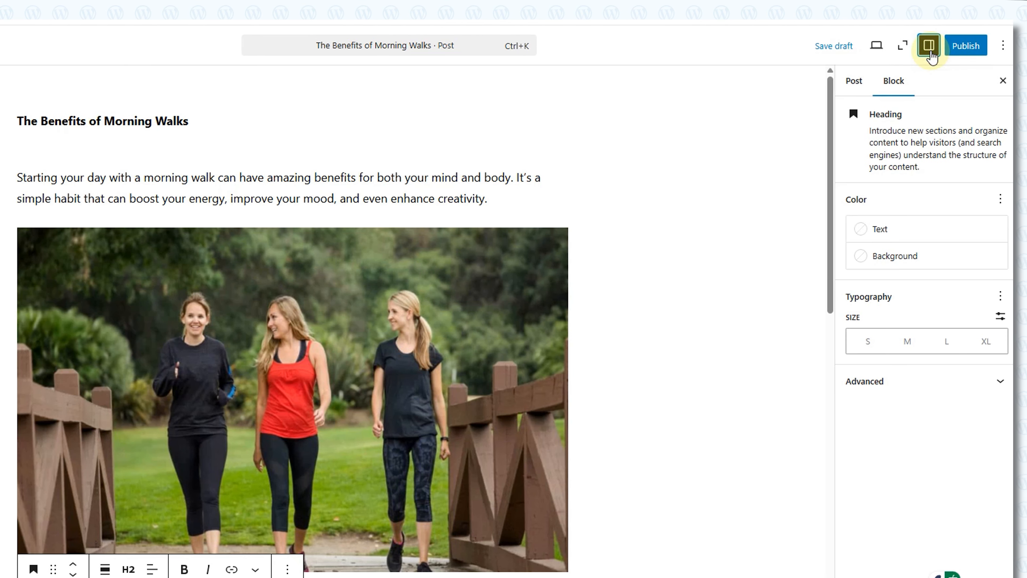
left_click(854, 85)
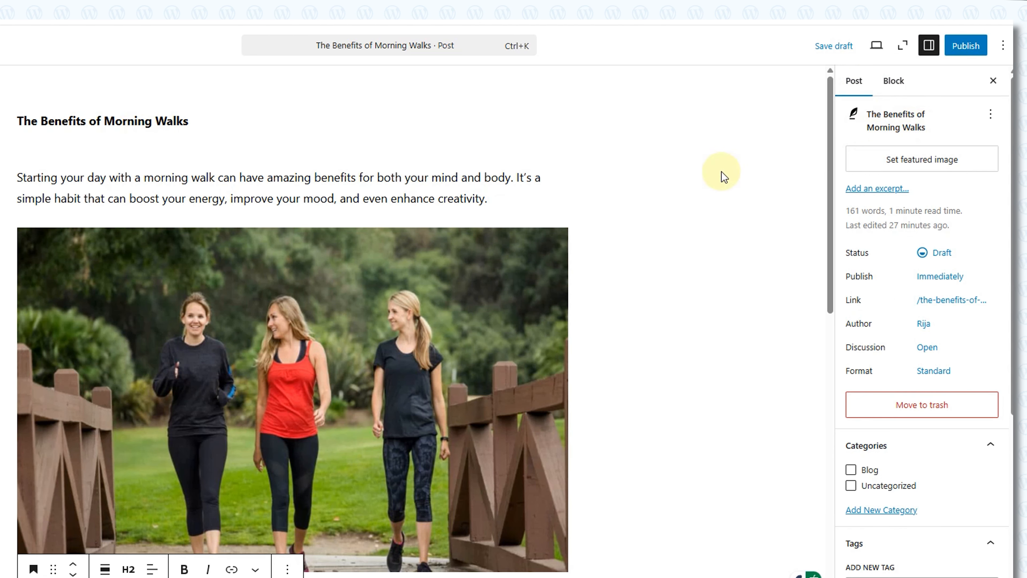
left_click(884, 177)
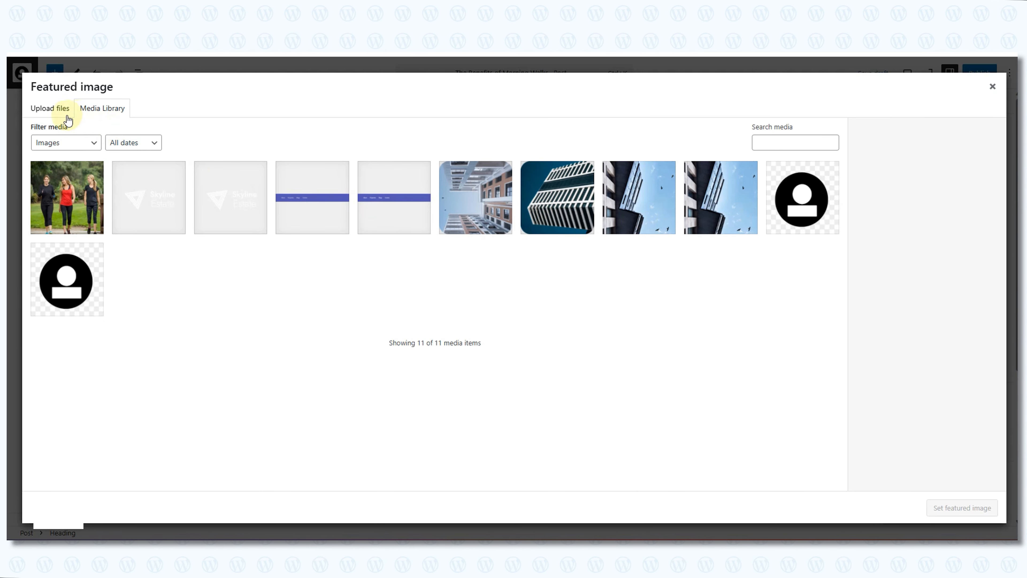
left_click(63, 108)
left_click(505, 285)
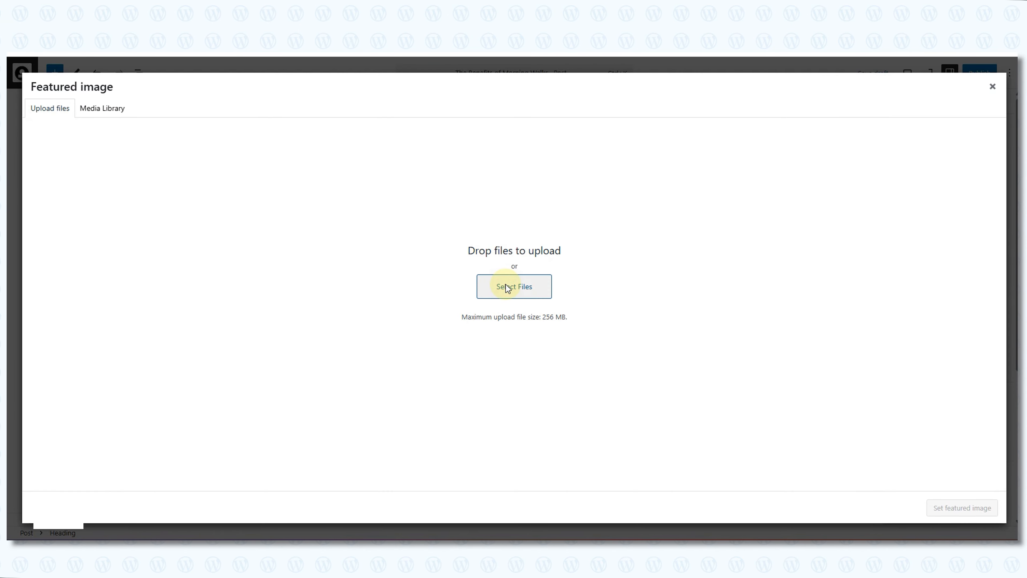
left_click(51, 134)
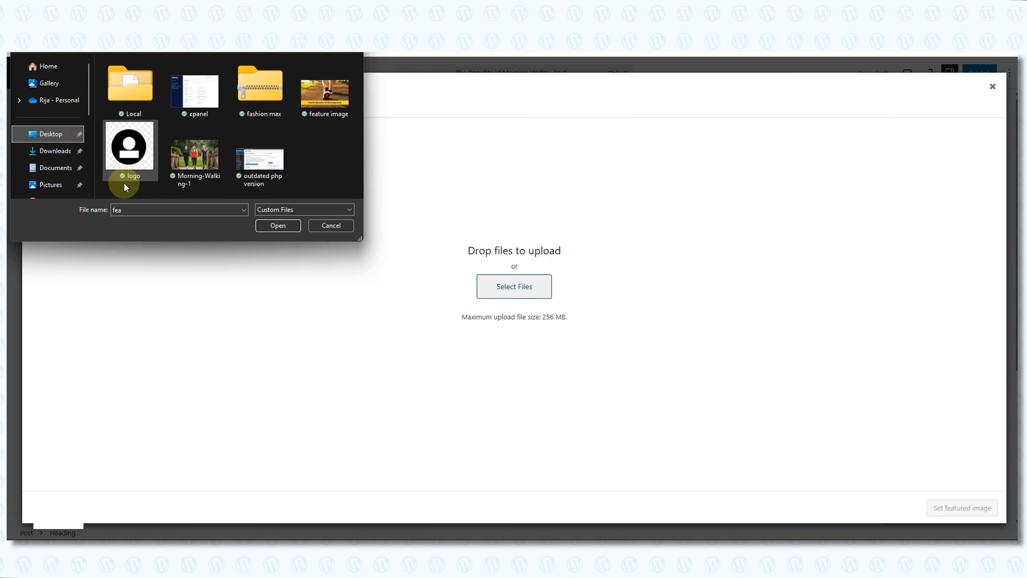
left_click(335, 113)
left_click(278, 225)
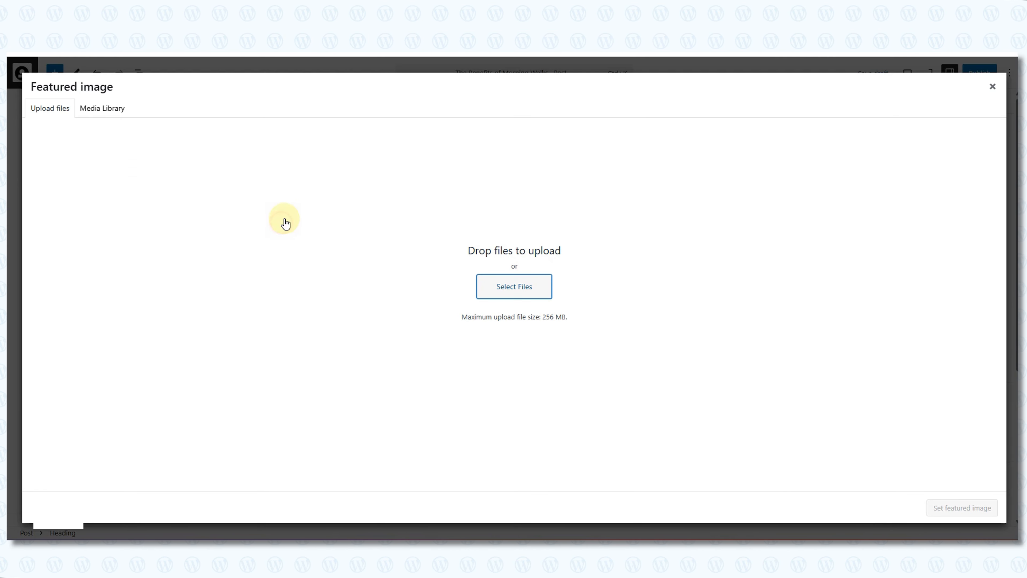
left_click(946, 508)
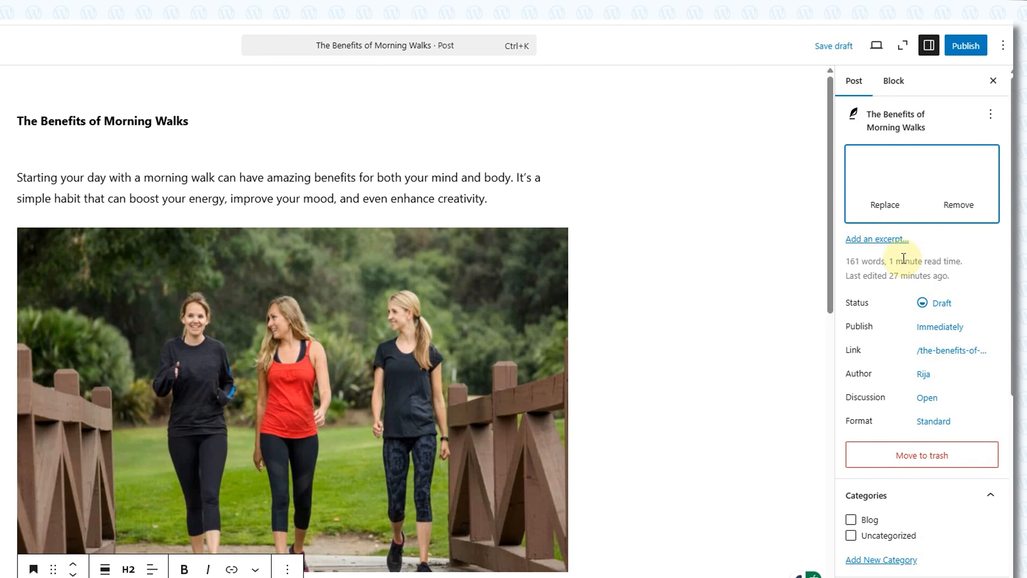
- Add a post excerpt running from "Morning walks are a simple yet powerful way to boost your health and energy" to "Let's explore the benefits!"
left_click(873, 241)
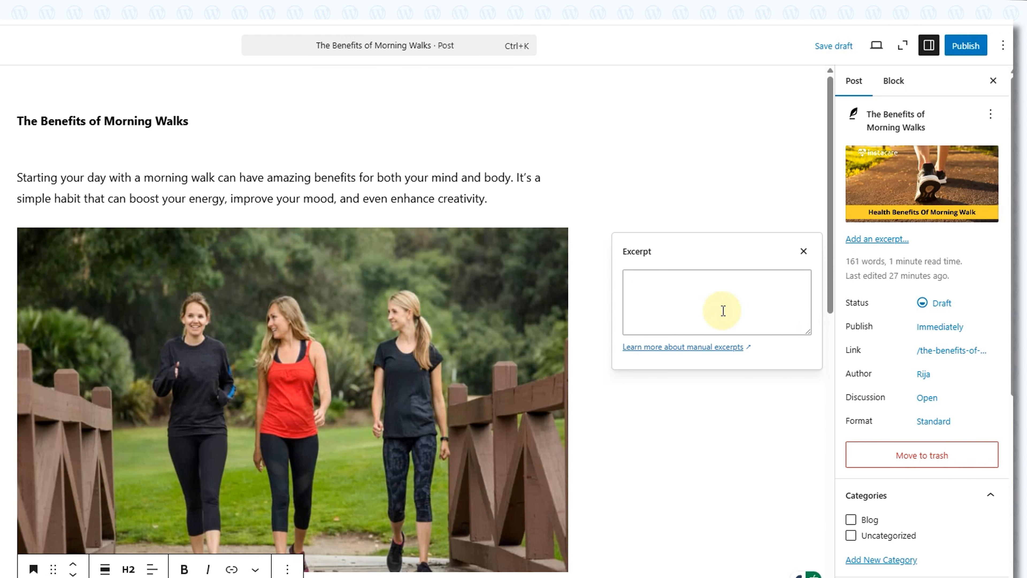
left_click(688, 313)
key("ctrl+v")
scroll(685, 312, "up", 2)
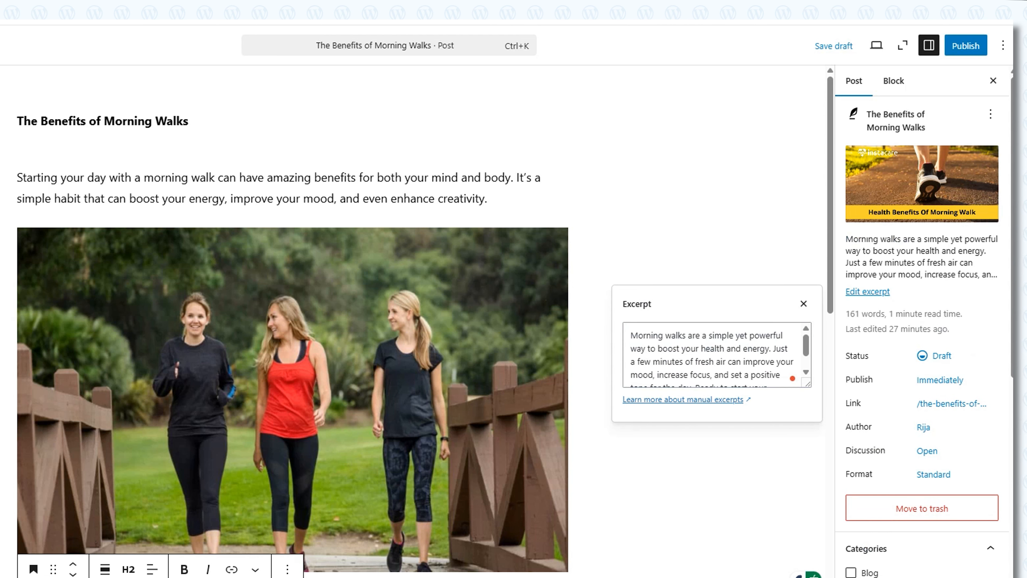
scroll(667, 370, "down", 2)
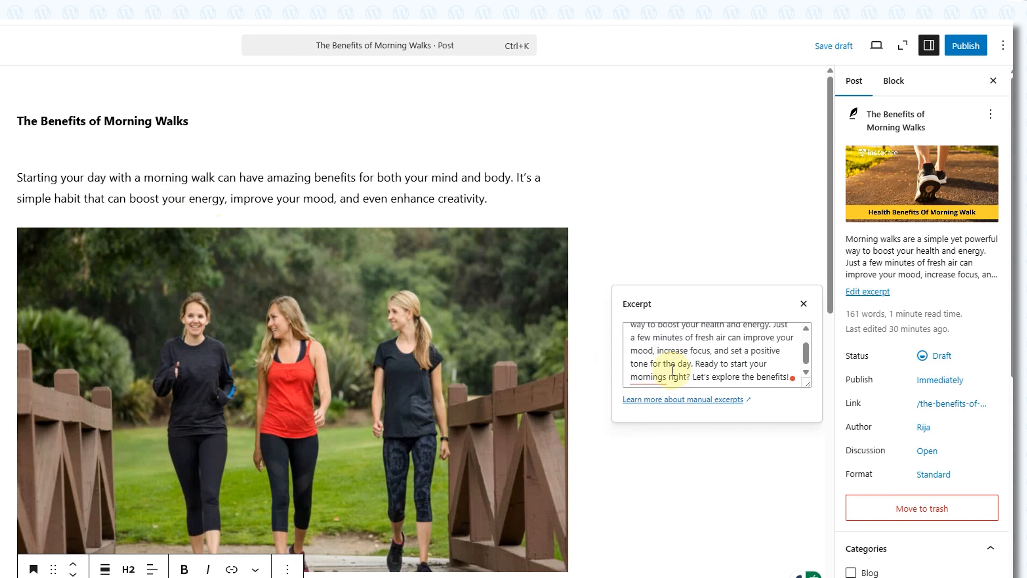
scroll(673, 370, "up", 3)
scroll(673, 369, "down", 3)
- Accept the suggested comma after "mornings" in the excerpt and close the excerpt editor
left_click(649, 375)
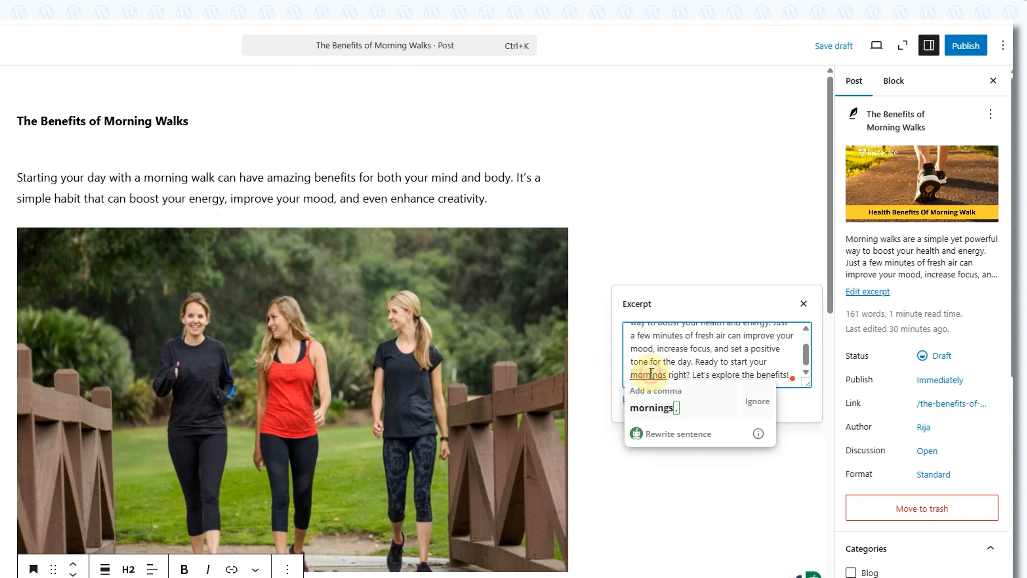
left_click(664, 408)
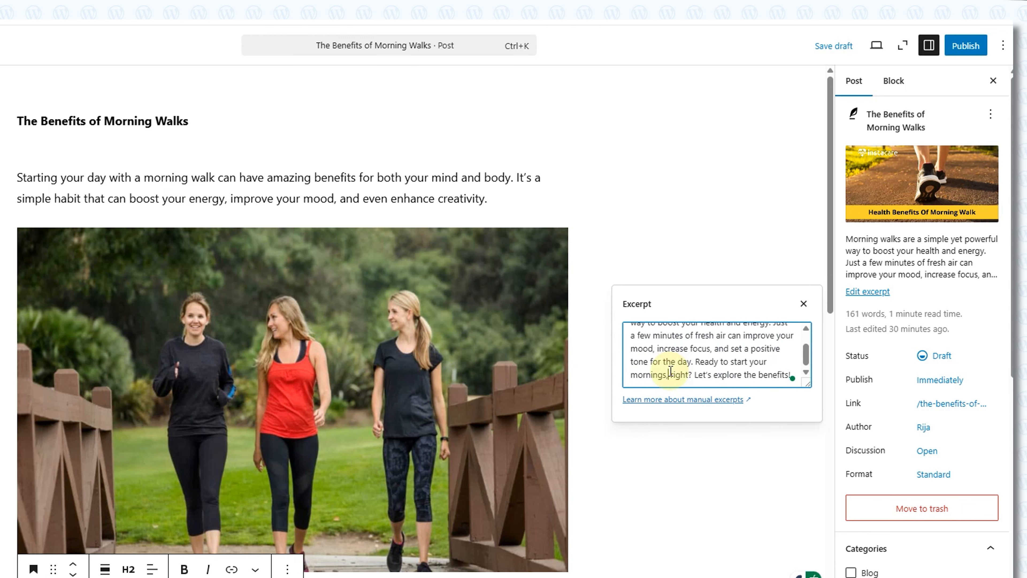
left_click(803, 304)
- Look through the post content and its settings, and review the available status and visibility options
scroll(802, 311, "down", 2)
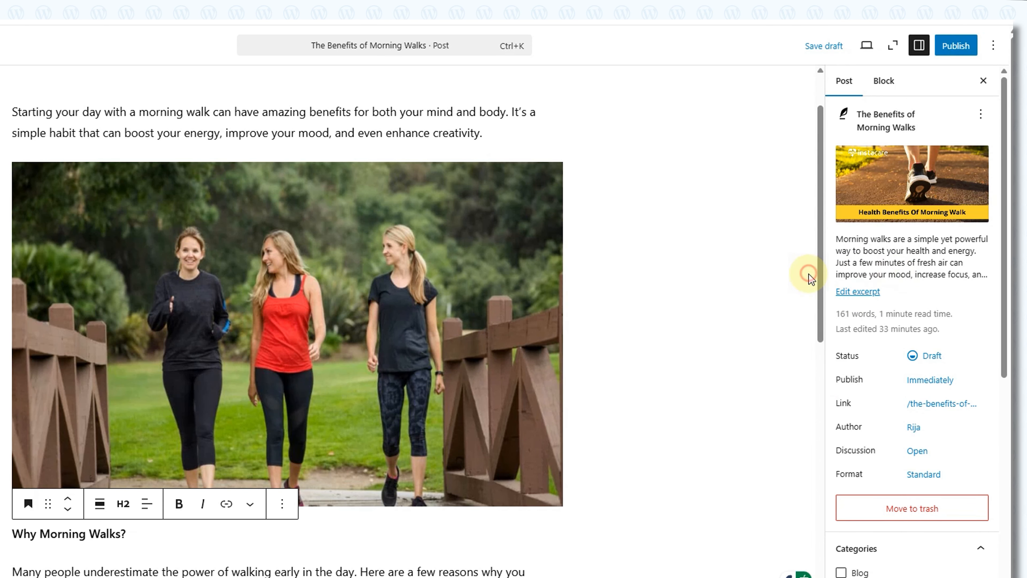
scroll(822, 311, "down", 4)
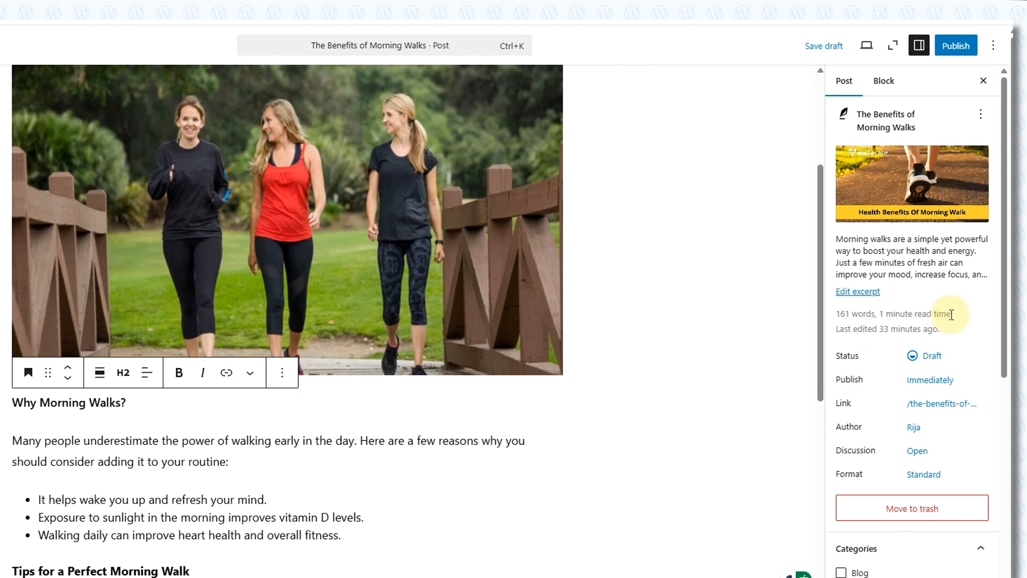
scroll(951, 314, "down", 3)
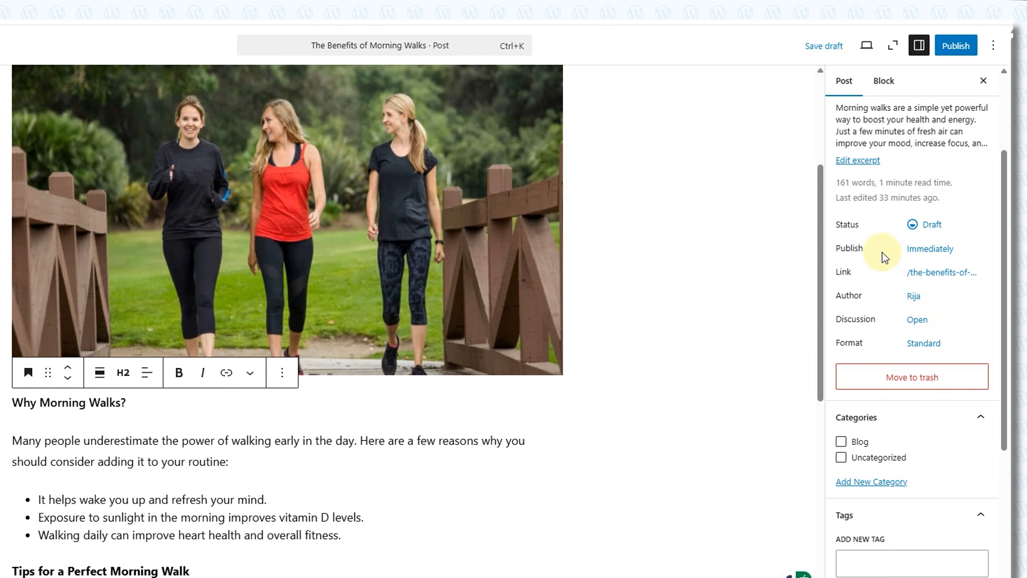
left_click(922, 225)
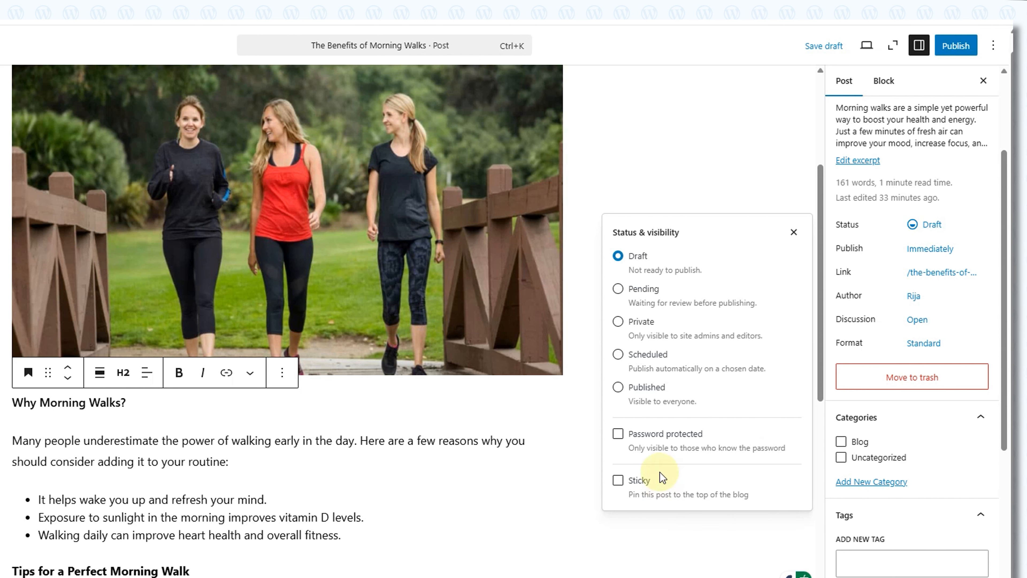
left_click(794, 233)
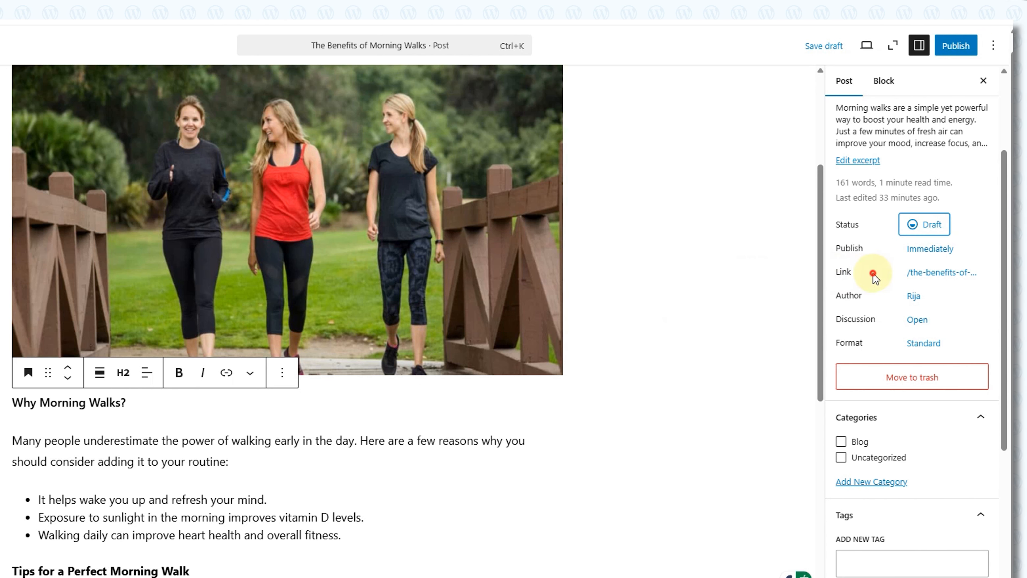
- Open the post's link settings and retype the last letter of the slug so it reads /the-benefits-of-morning-walks
left_click(908, 272)
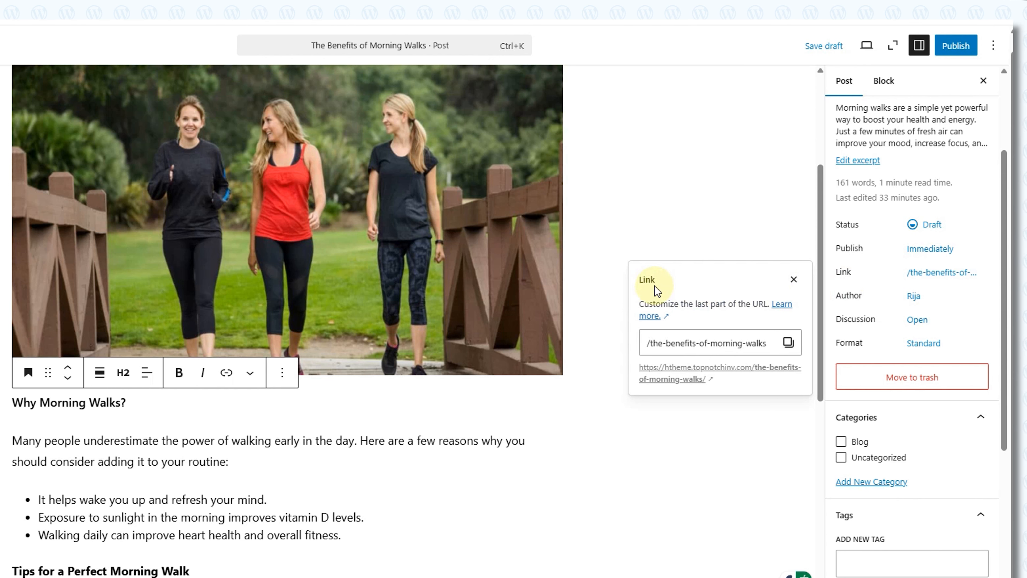
left_click(668, 343)
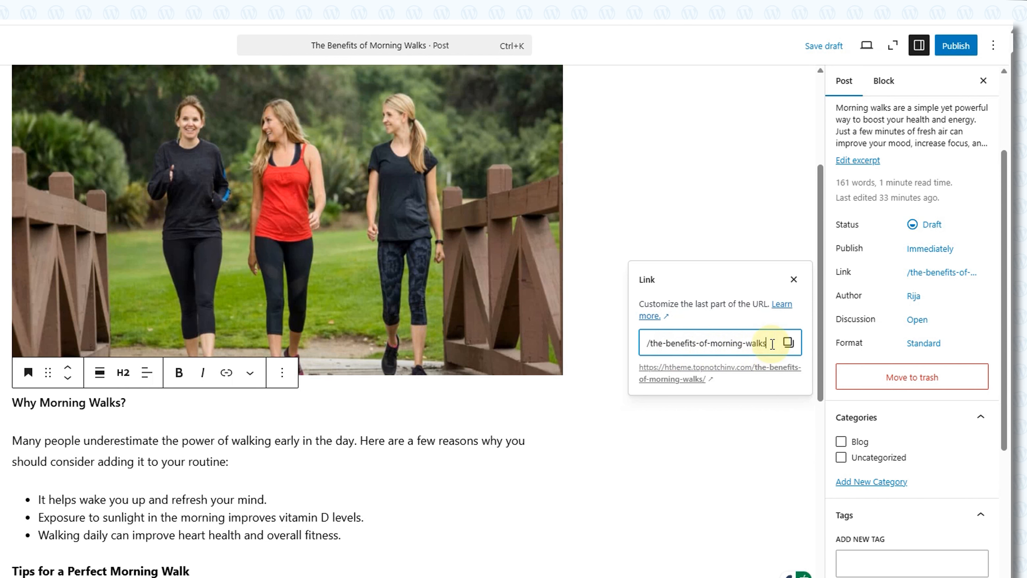
key("BackSpace")
type("s")
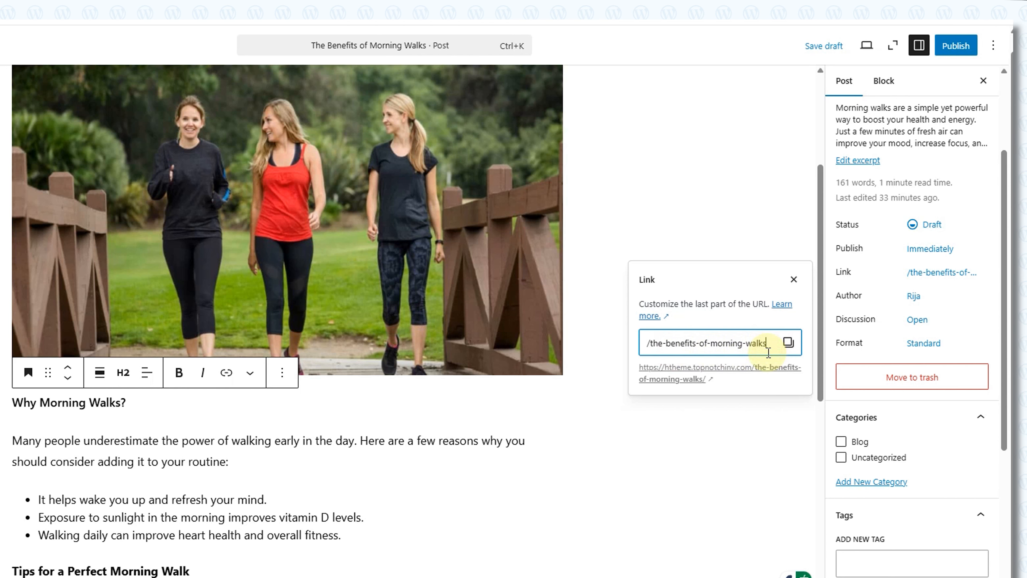
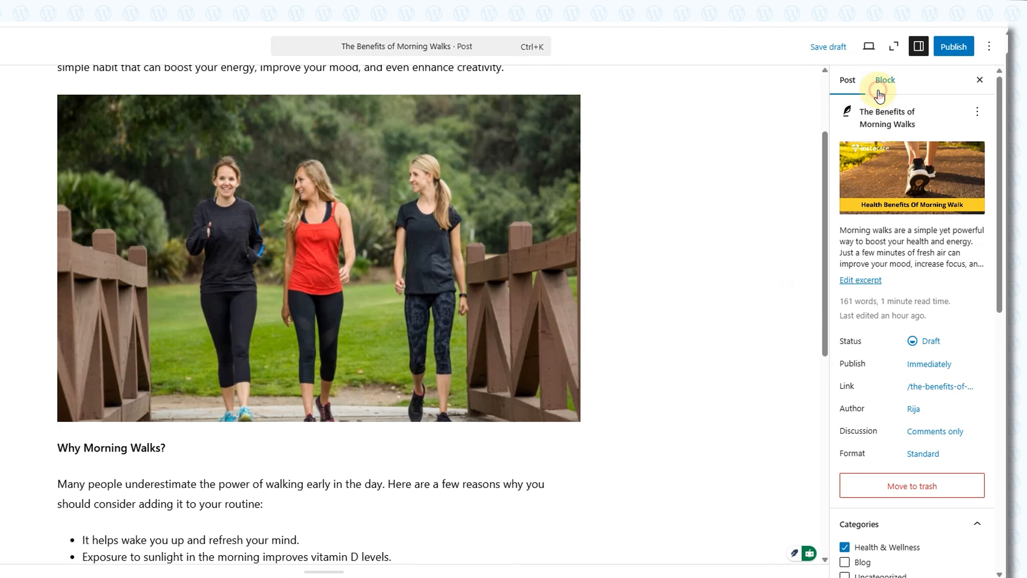
- Set the introduction paragraph's text color to black (#000000) after trying other default colors
left_click(884, 81)
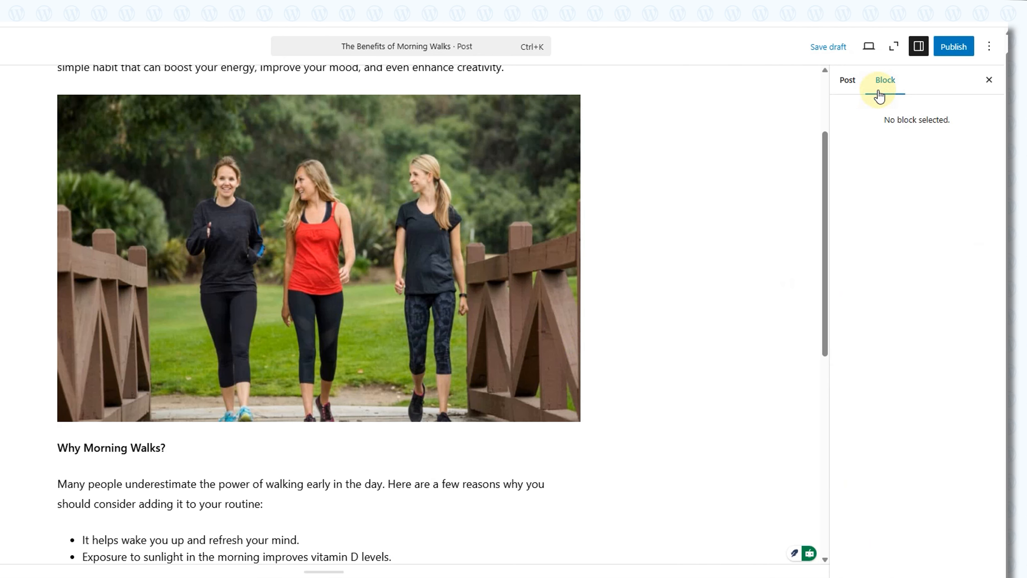
scroll(397, 279, "up", 3)
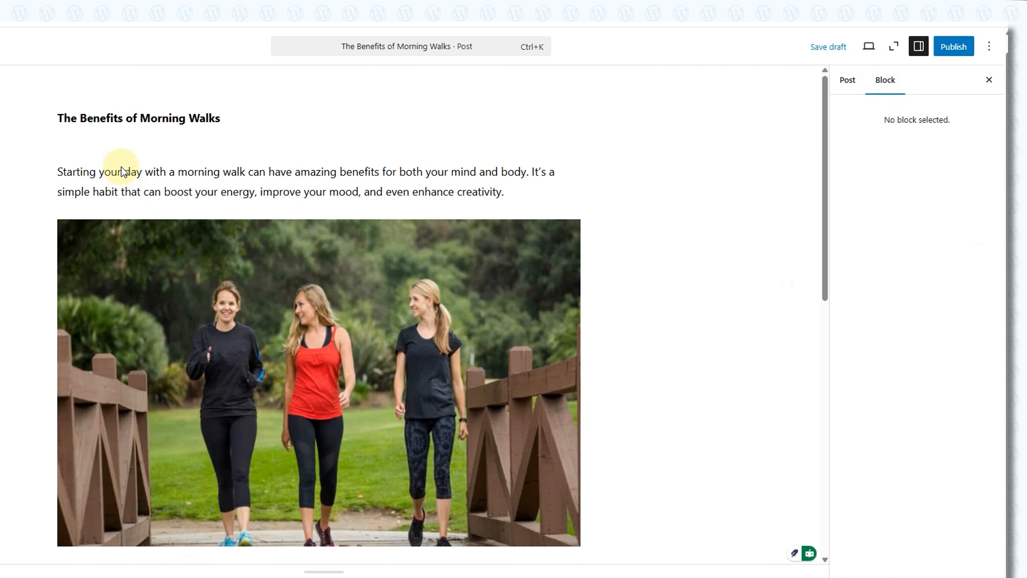
left_click(123, 179)
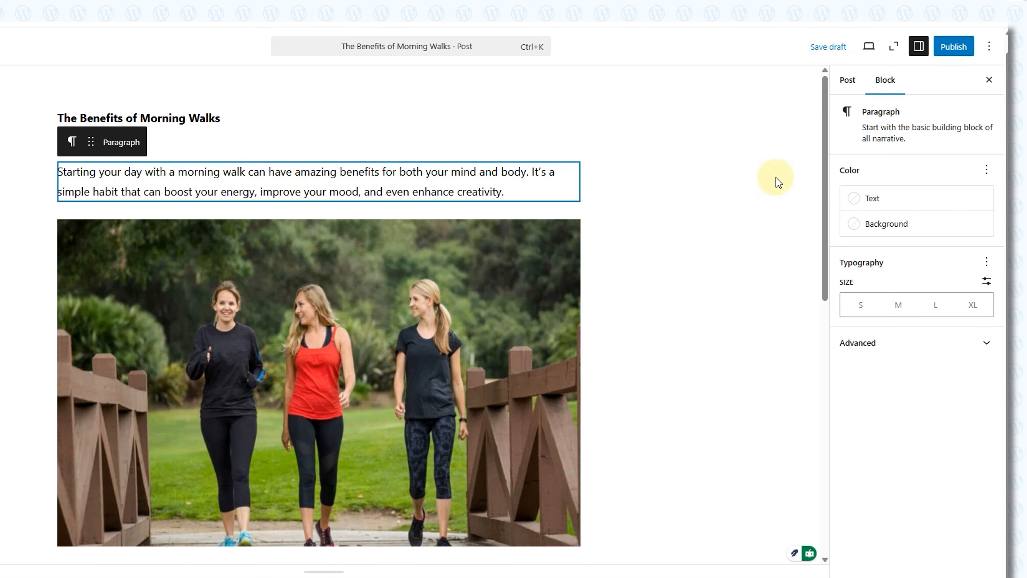
left_click(881, 200)
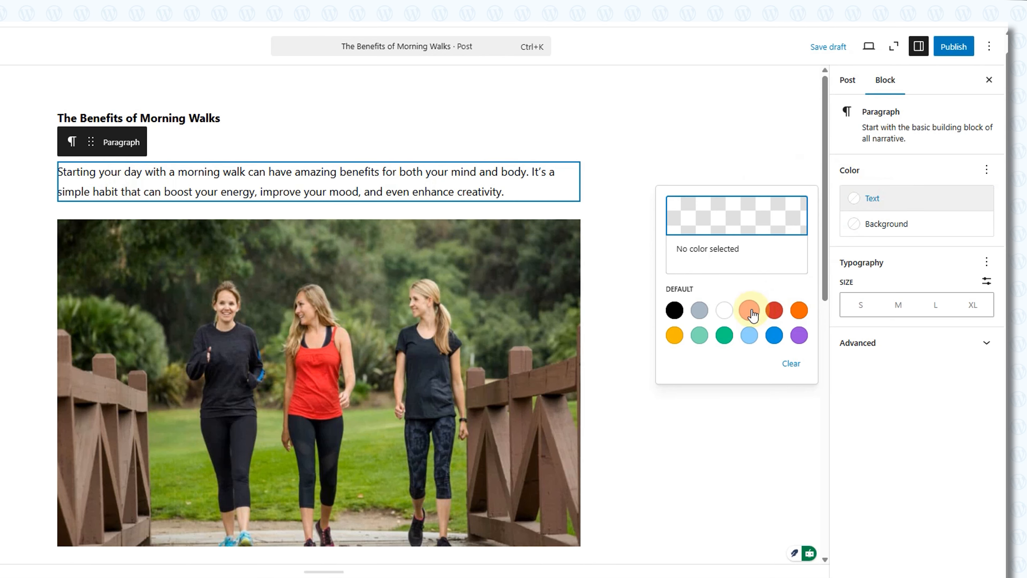
left_click(748, 311)
left_click(724, 334)
left_click(672, 313)
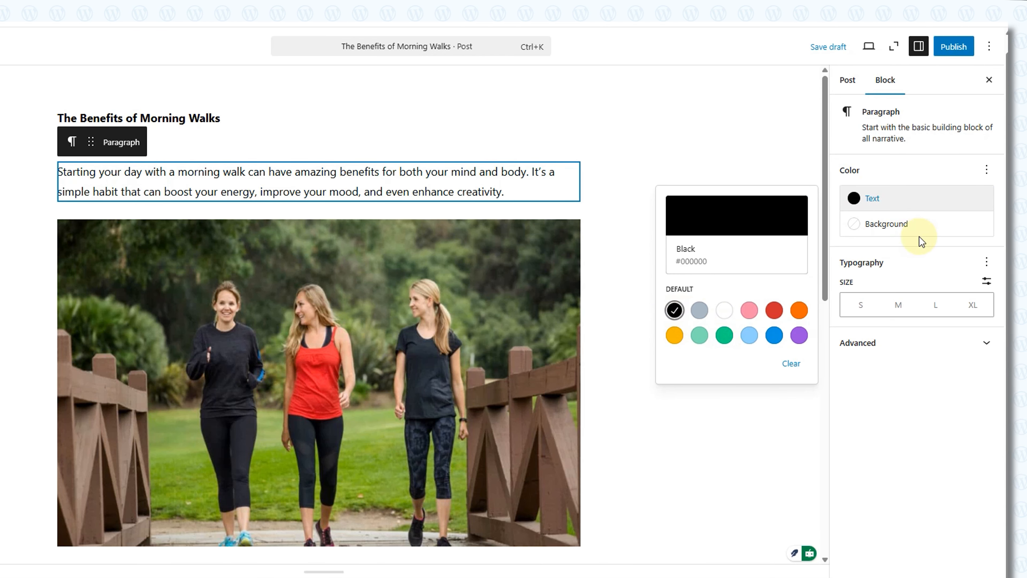
- Set the introduction paragraph's background color to white (#FFFFFF) after trying other default colors
left_click(902, 227)
left_click(774, 366)
left_click(724, 365)
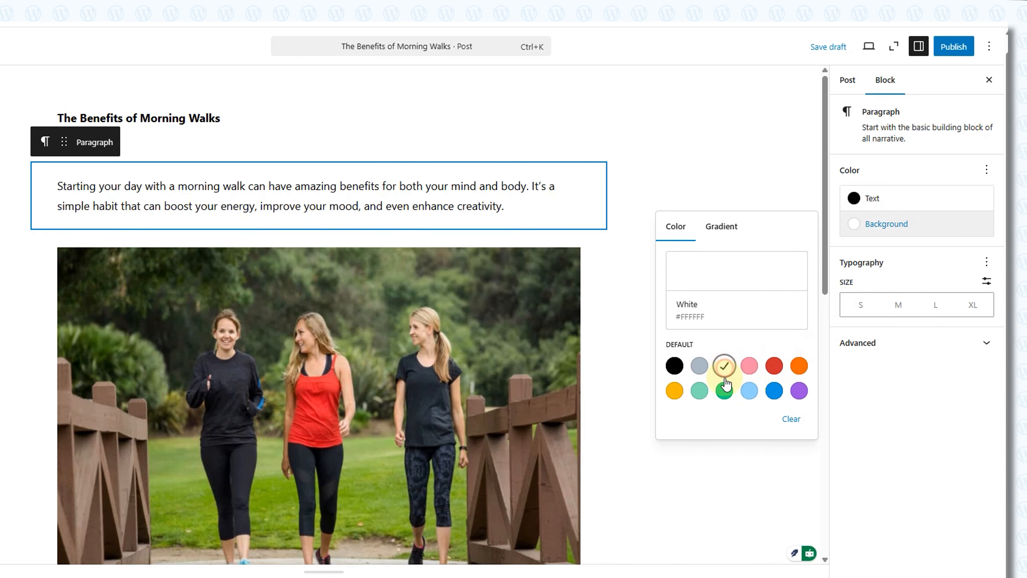
left_click(724, 390)
left_click(724, 365)
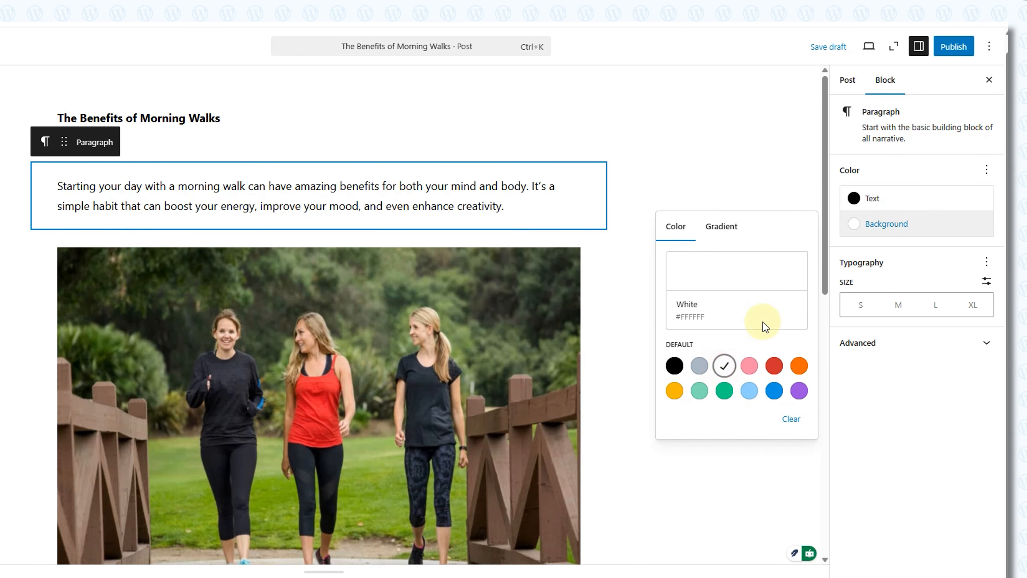
- Show the drop cap option for the introduction paragraph, then turn the drop cap on and back off
left_click(987, 262)
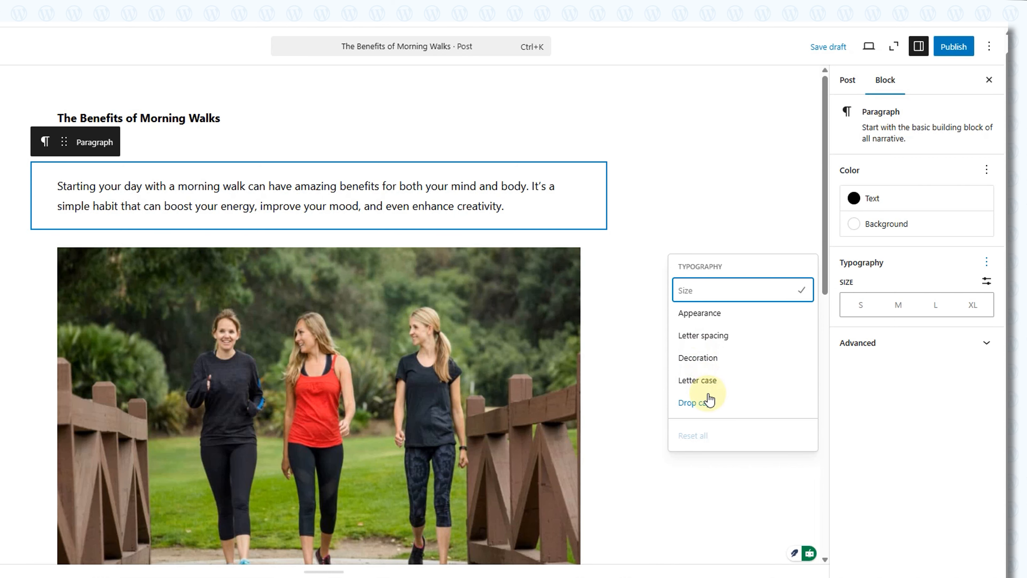
left_click(711, 402)
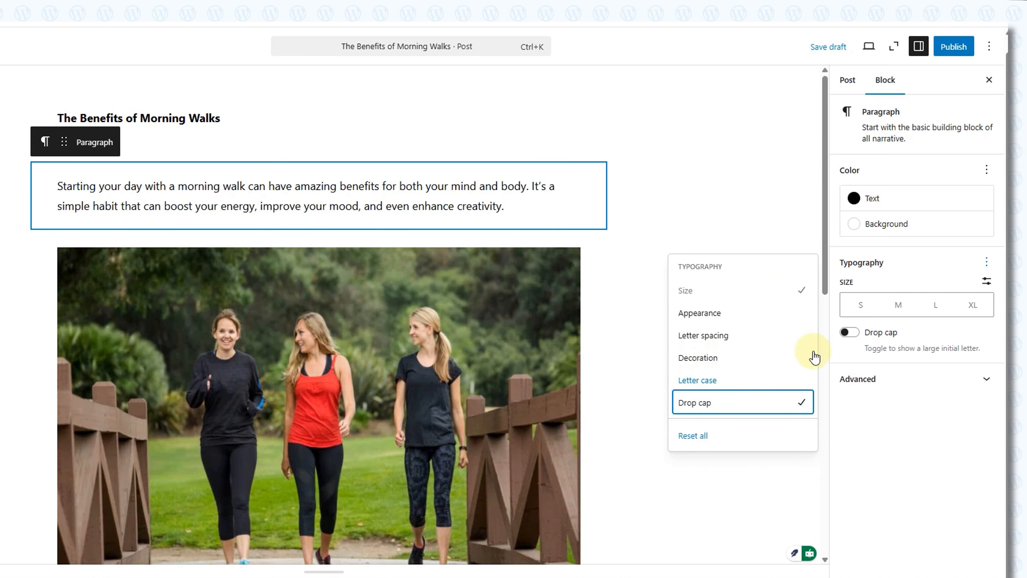
left_click(850, 332)
left_click(853, 334)
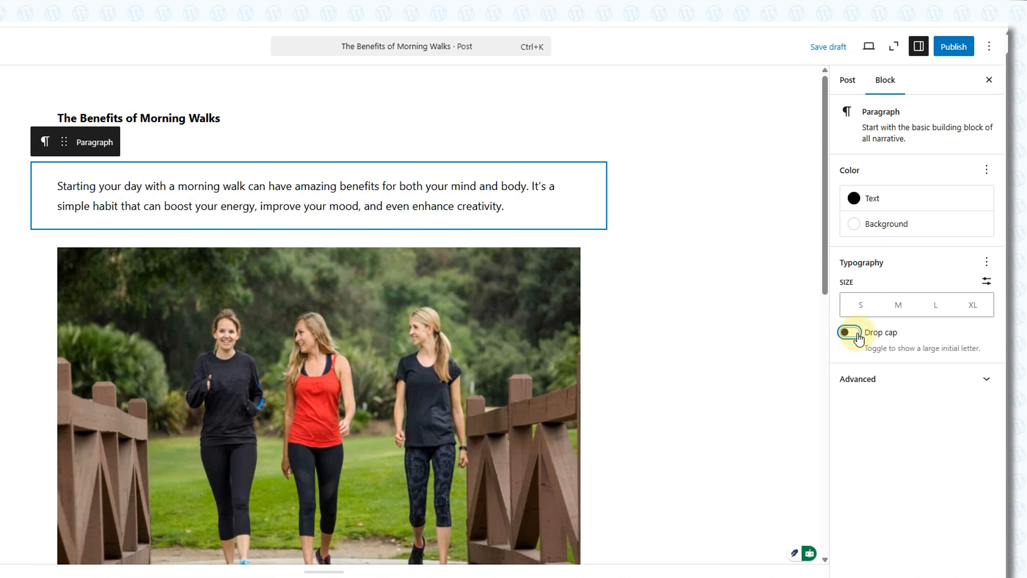
- Try the preset font sizes S, M, L and XL on the introduction paragraph, ending on S
left_click(869, 308)
left_click(898, 308)
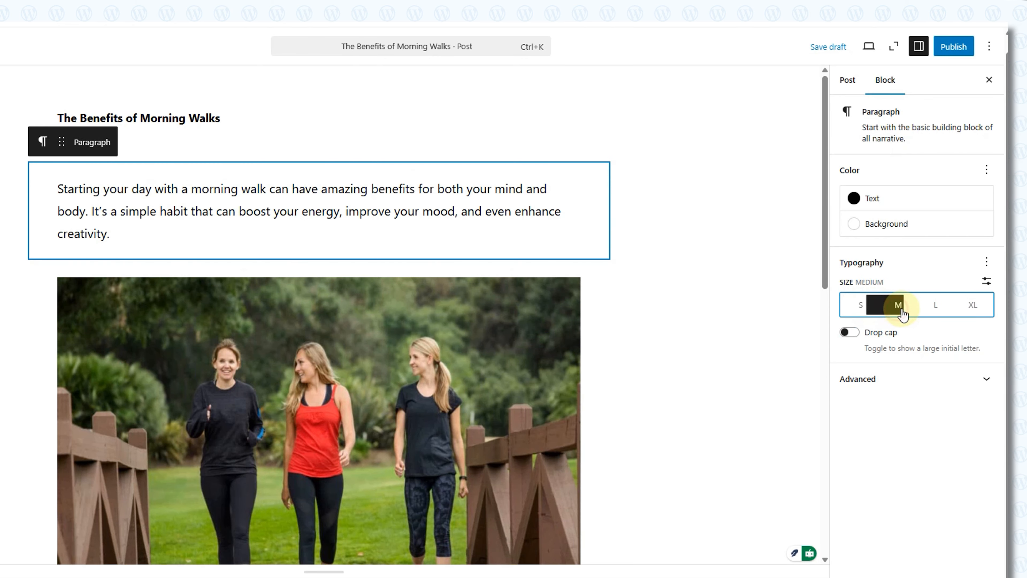
left_click(936, 308)
left_click(971, 308)
left_click(894, 312)
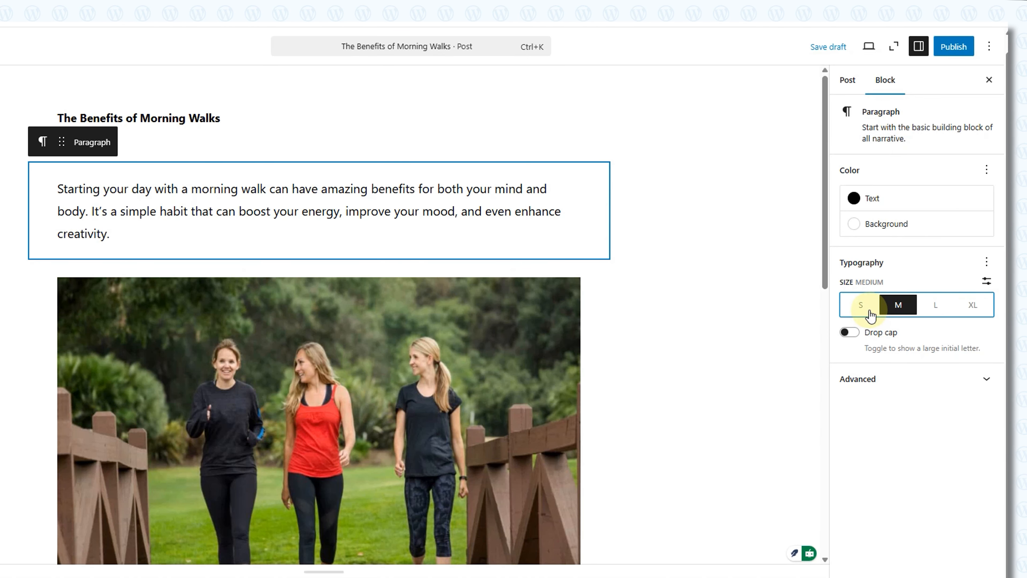
left_click(864, 308)
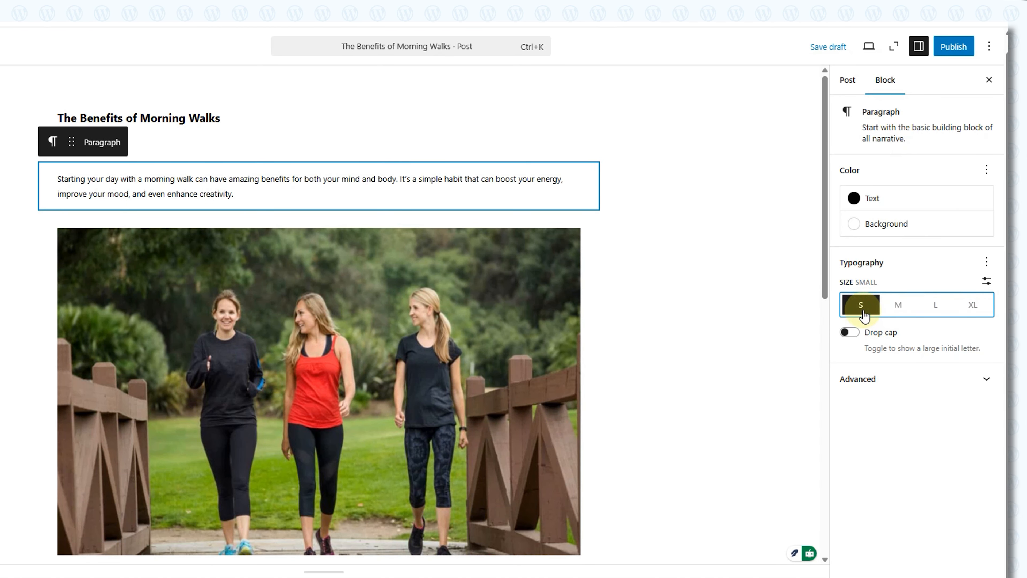
- Give the introduction paragraph a custom font size of 16 px
left_click(987, 281)
left_click(869, 309)
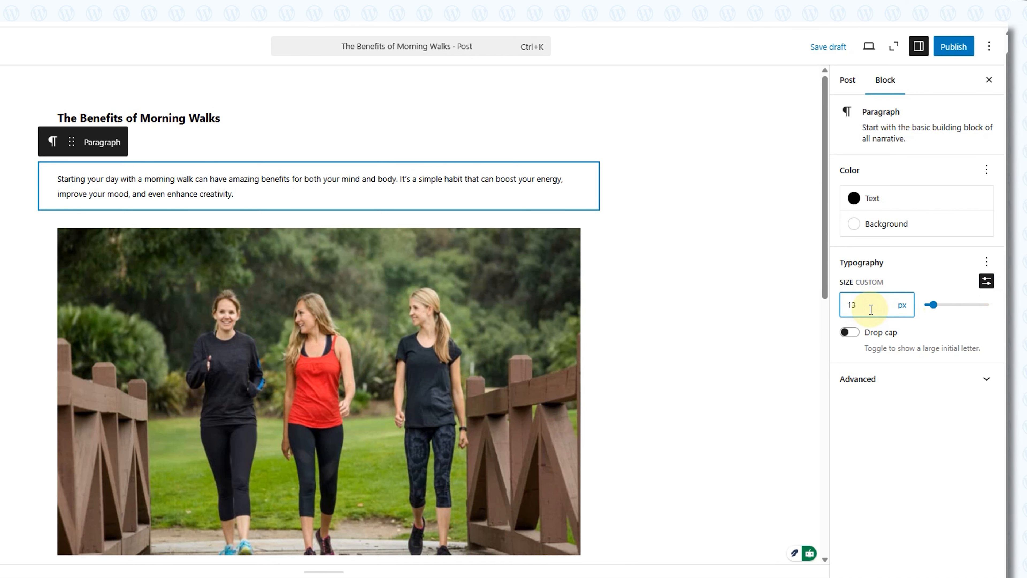
key("Up")
key("Up")
key("Up")
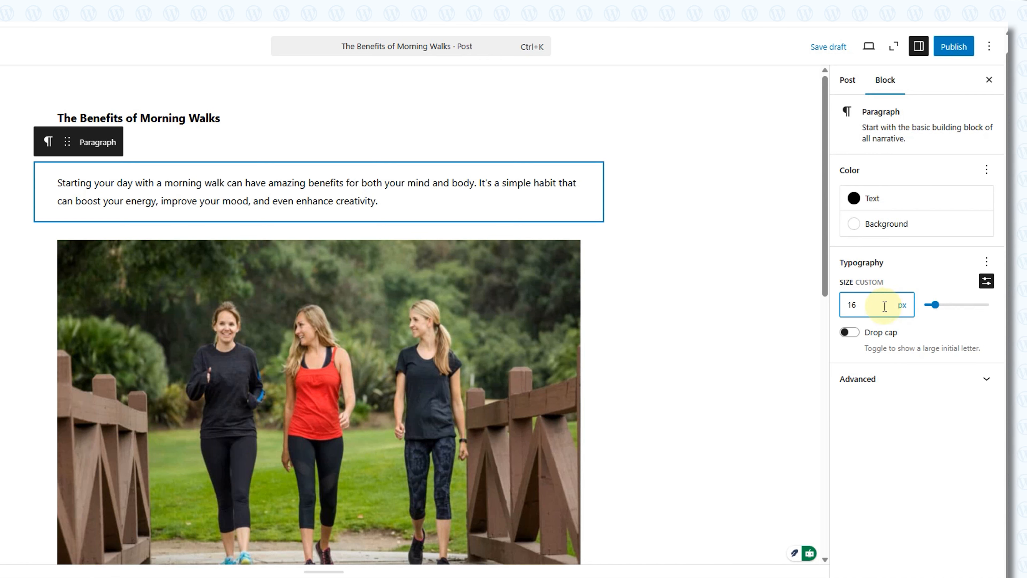
- Inspect the block settings of the image below the introduction, and return to the introduction paragraph's settings
left_click(440, 331)
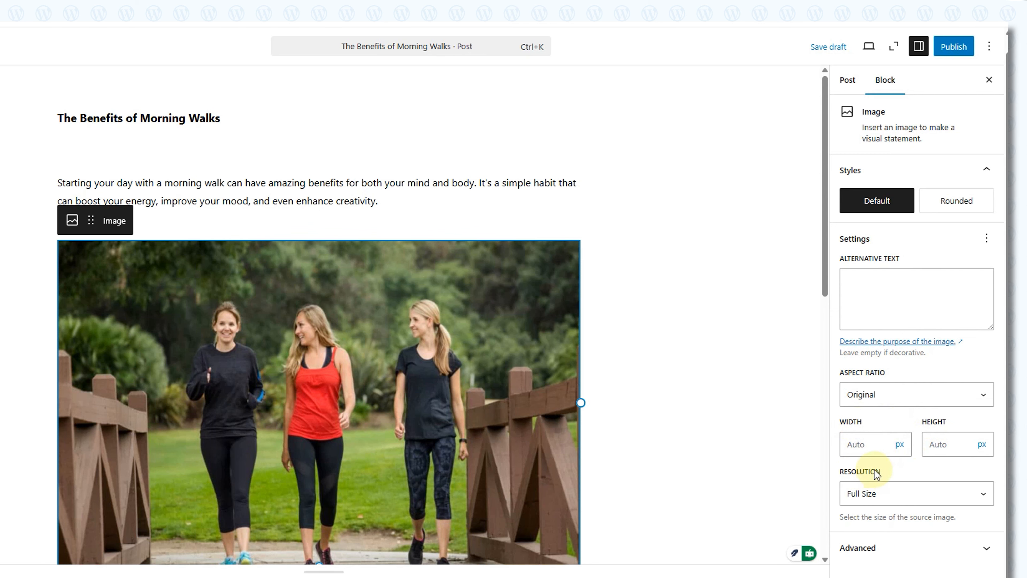
left_click(329, 200)
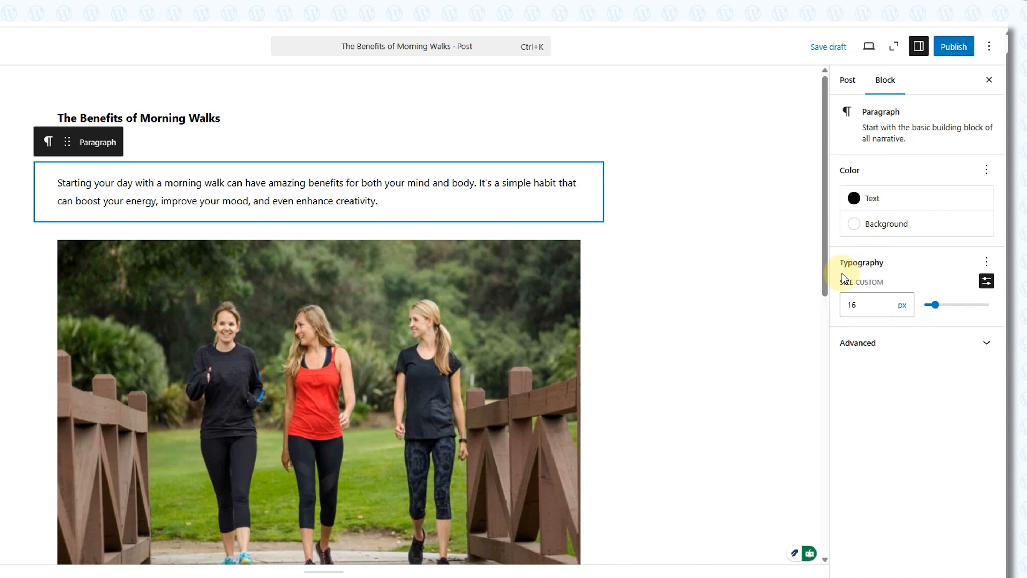
- Preview the post in the tablet layout, looking through its content, and switch the preview to the mobile layout
left_click(870, 55)
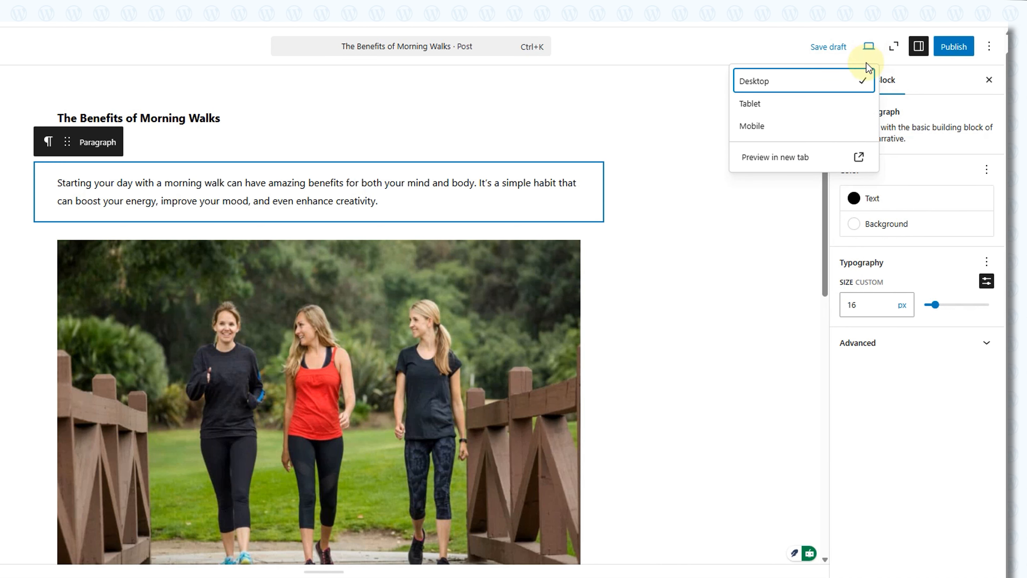
left_click(749, 103)
scroll(532, 187, "down", 10)
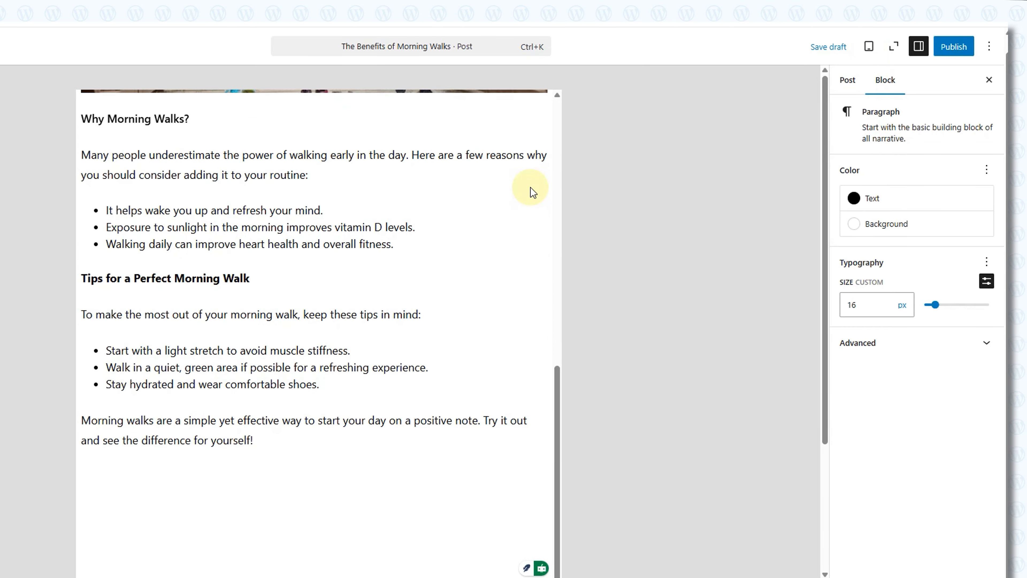
scroll(531, 187, "up", 10)
left_click(868, 47)
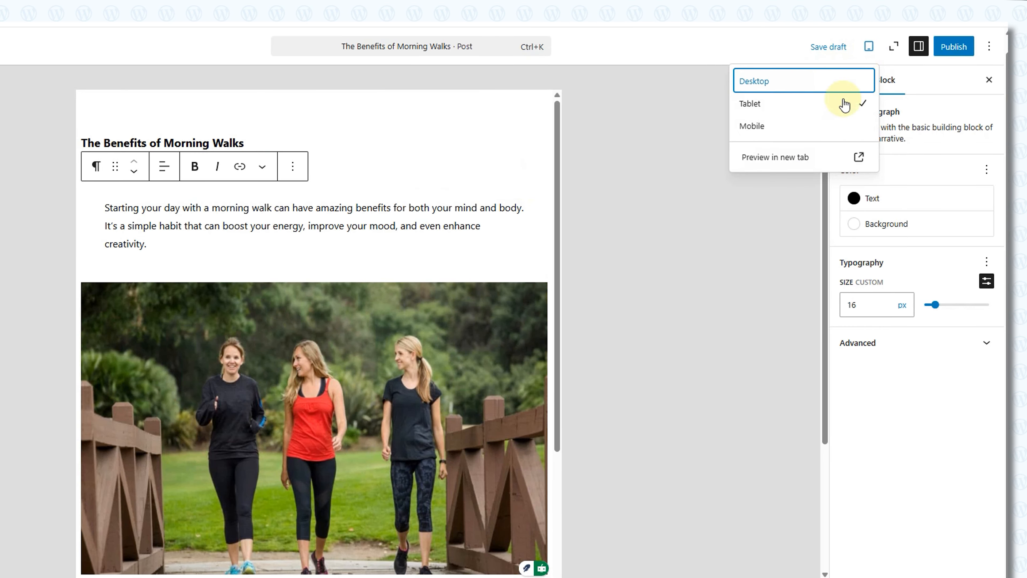
left_click(777, 133)
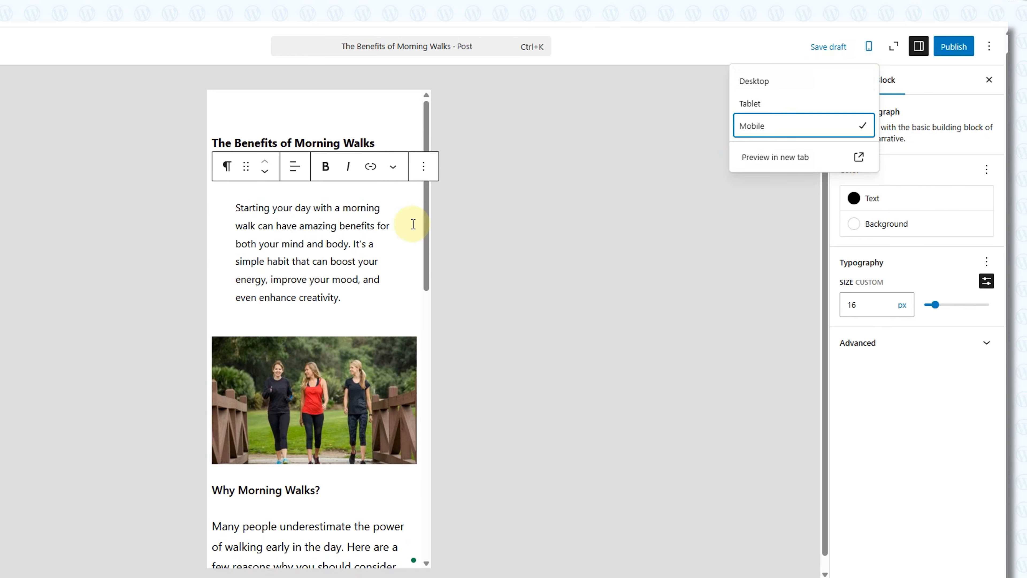
- Look through the post in the mobile layout, and check the full post preview in a new tab
scroll(388, 259, "down", 5)
scroll(369, 325, "down", 5)
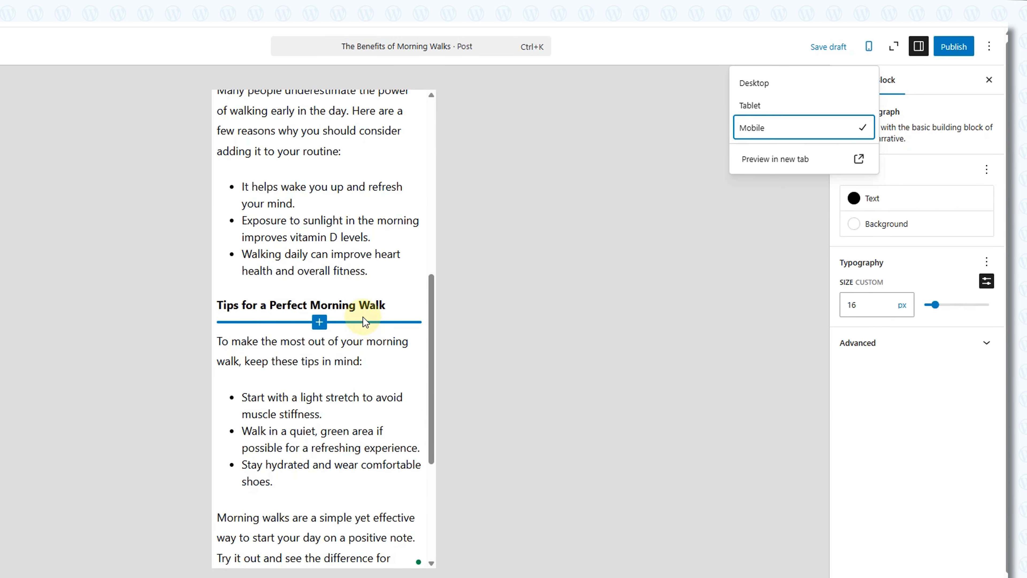
left_click(763, 159)
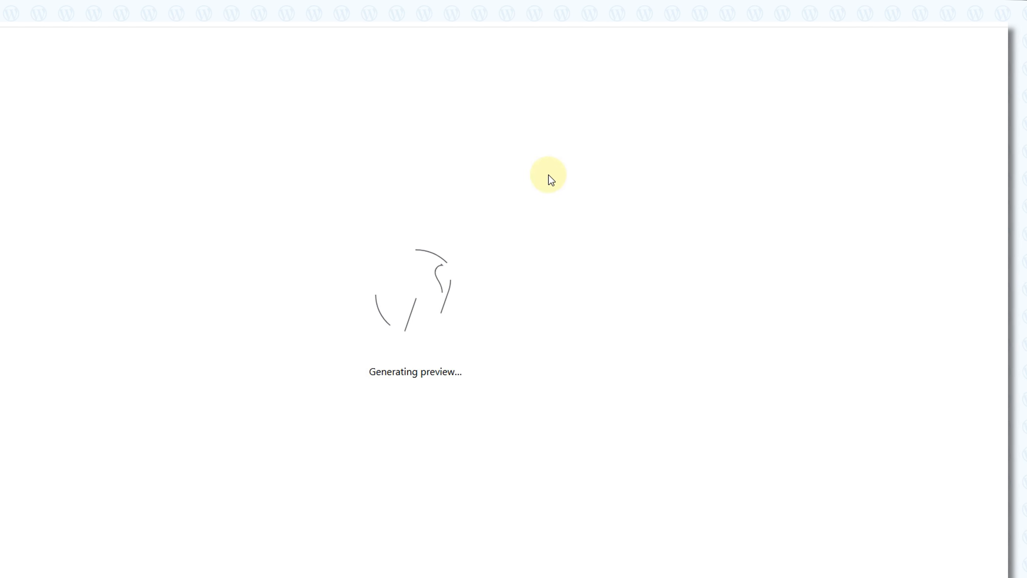
scroll(348, 193, "down", 3)
scroll(346, 198, "up", 3)
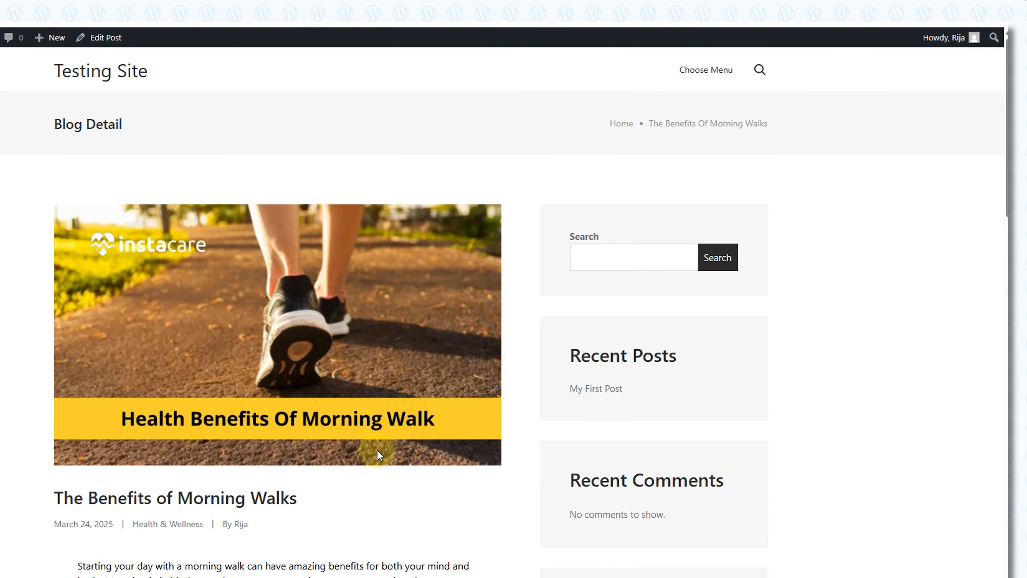
scroll(22, 328, "down", 5)
scroll(21, 328, "down", 15)
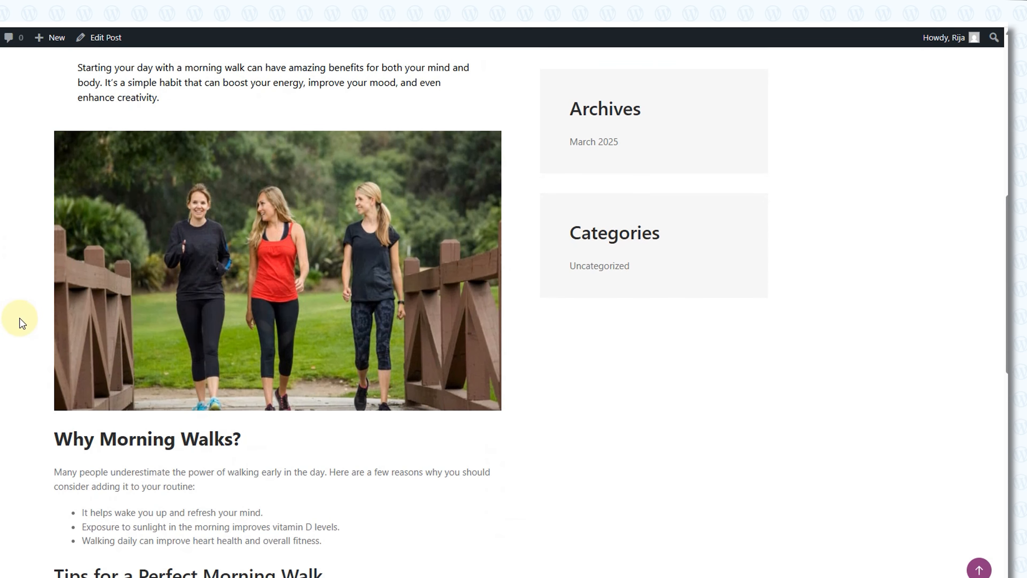
scroll(20, 318, "up", 15)
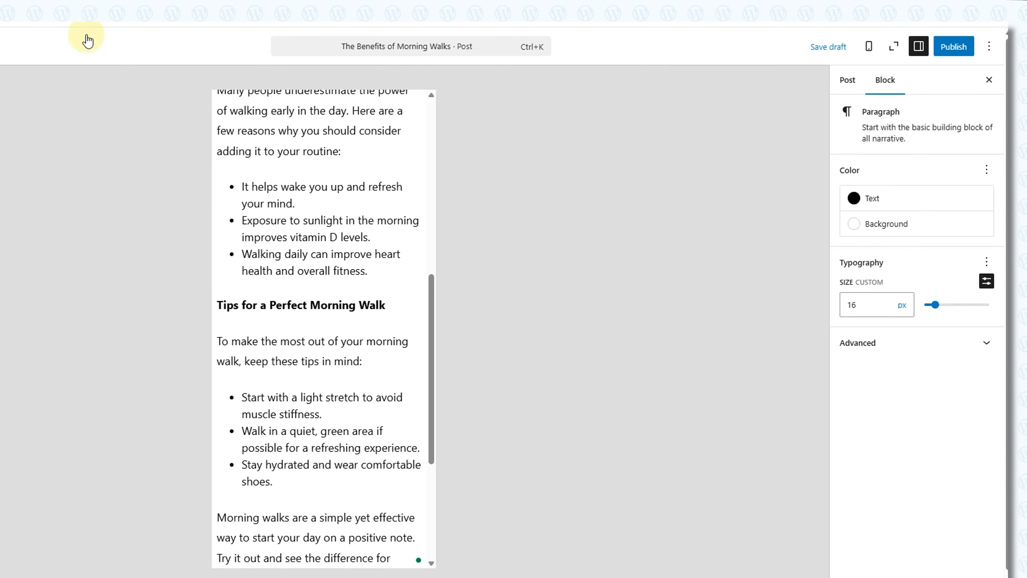
- Switch the editor preview back to the desktop layout and save the post as a draft
left_click(869, 46)
left_click(805, 84)
scroll(631, 186, "up", 10)
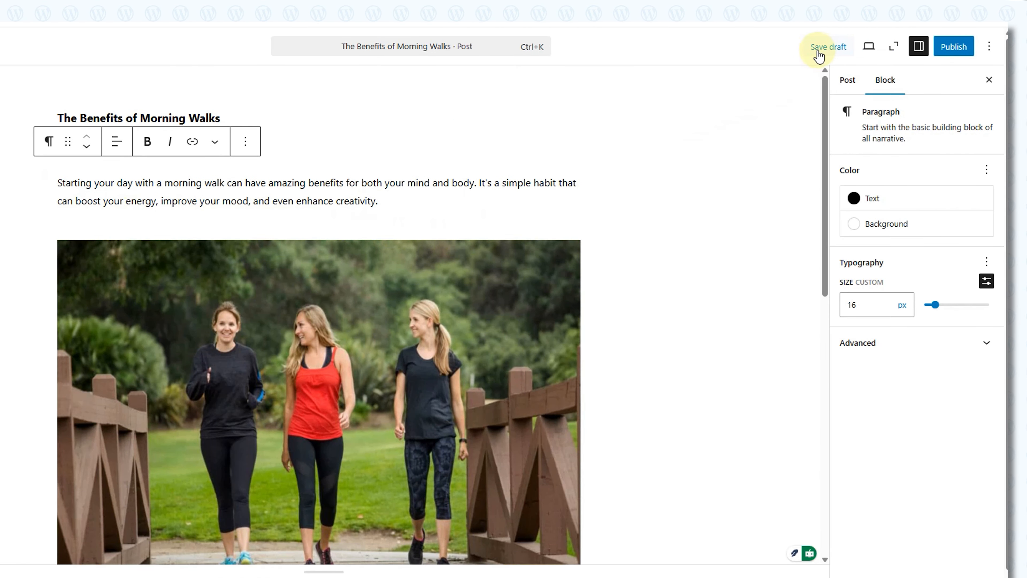
left_click(828, 51)
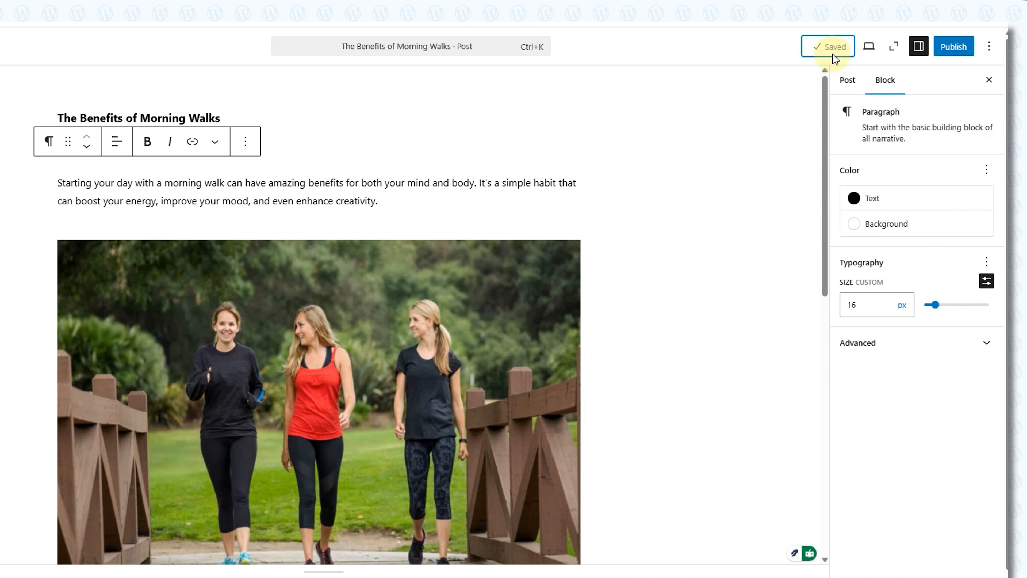
- Publish the post after reviewing its visibility and publish date options, keeping it public and published immediately
left_click(959, 50)
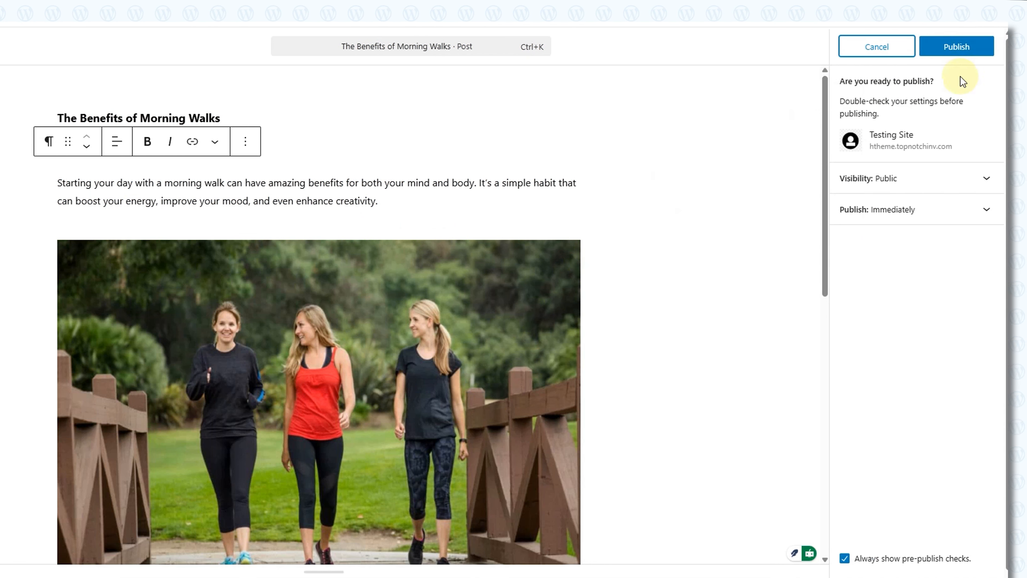
left_click(868, 189)
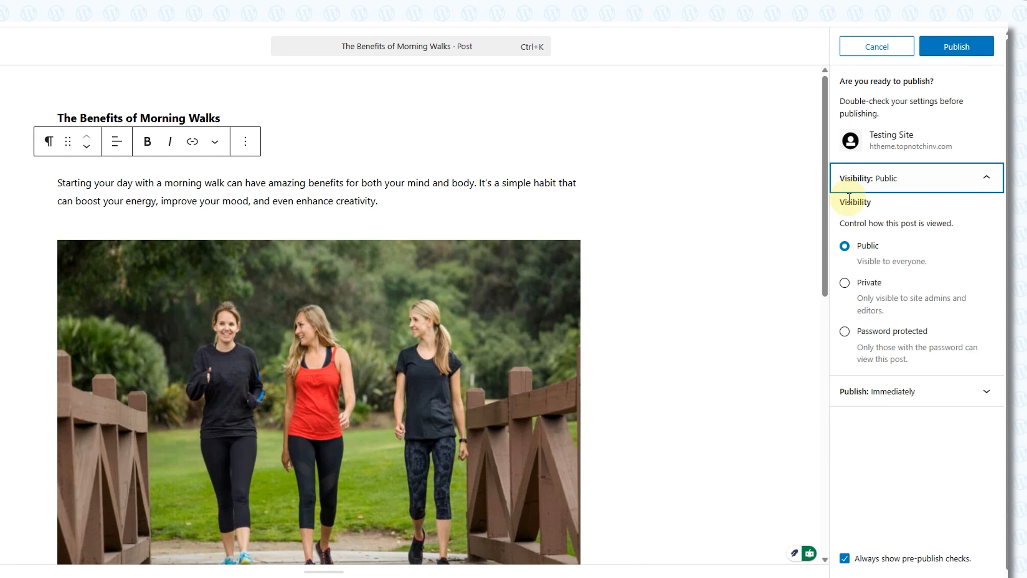
left_click(854, 394)
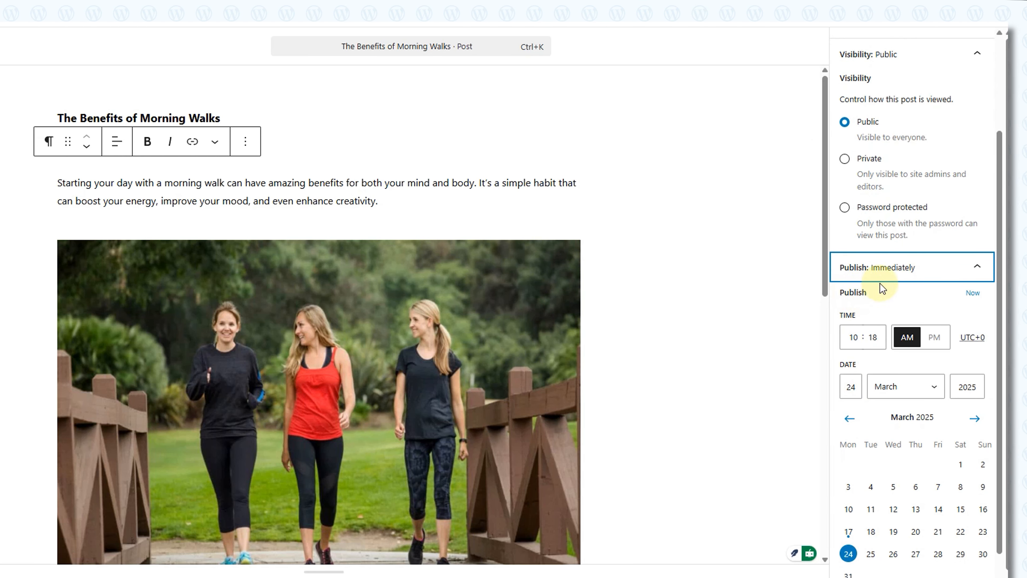
left_click(894, 280)
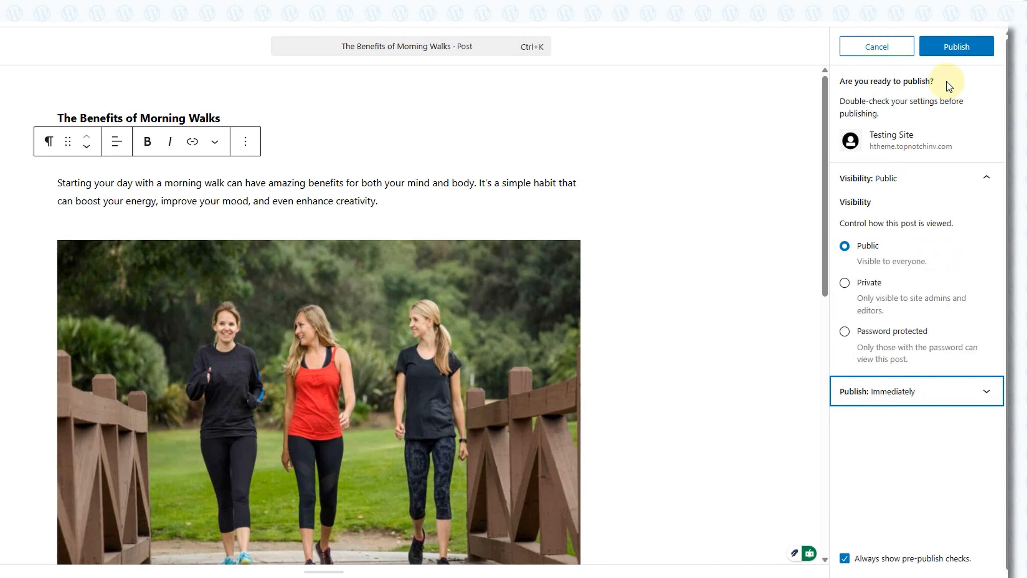
left_click(945, 48)
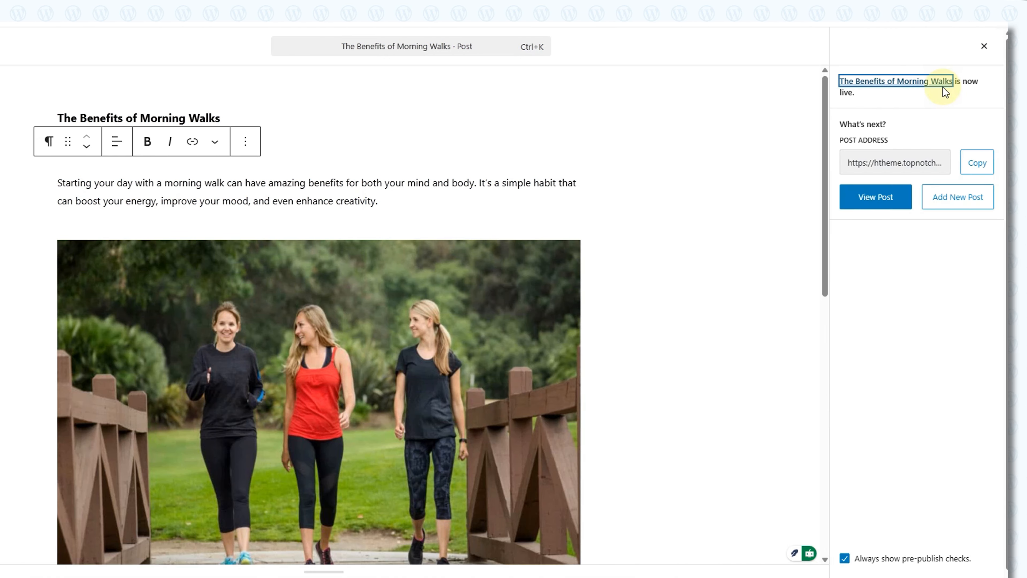
- View the published post on the site and look through its content, tags and comment section
left_click(884, 207)
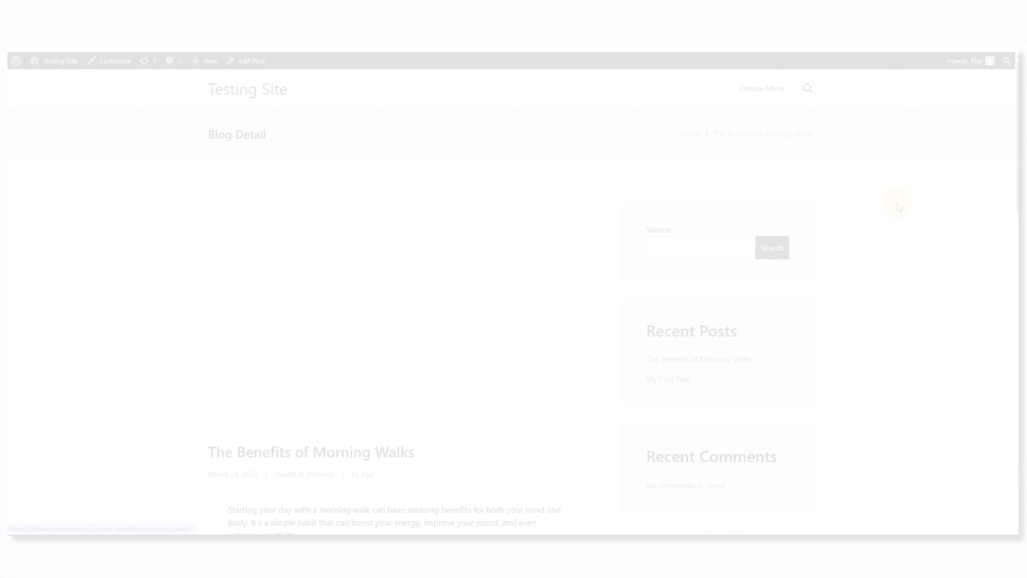
scroll(866, 212, "down", 3)
scroll(866, 212, "down", 10)
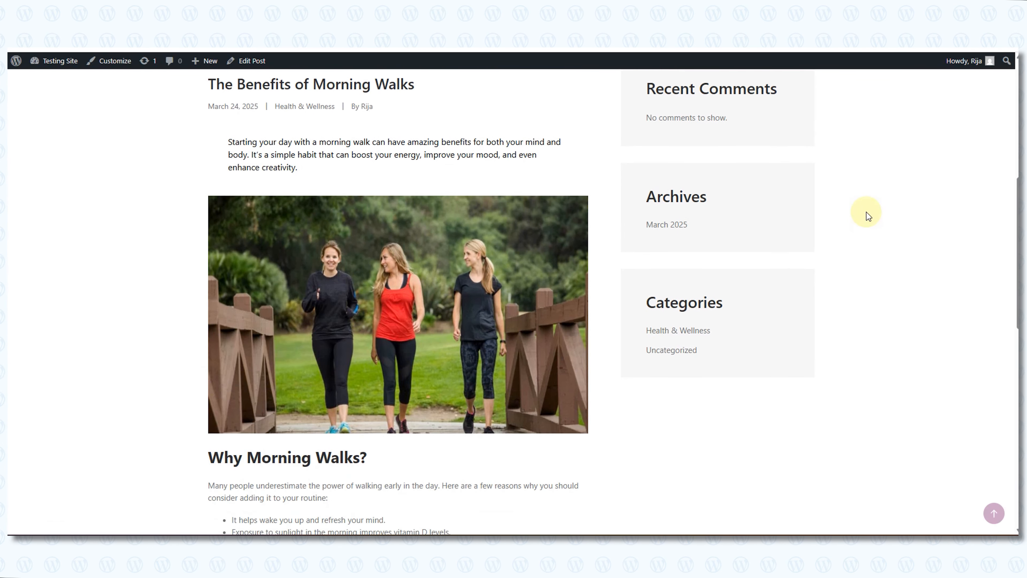
scroll(866, 212, "down", 5)
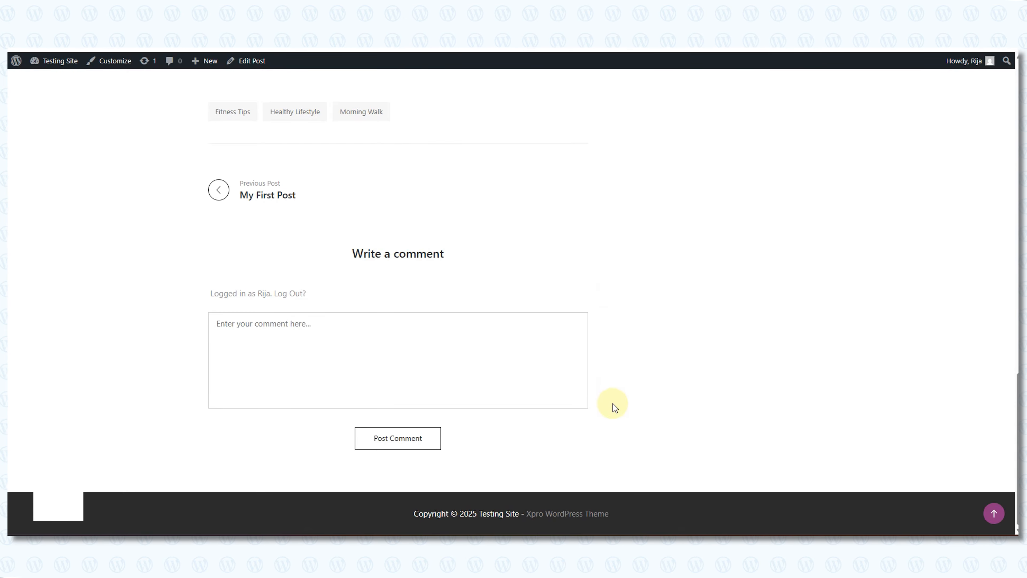
scroll(614, 404, "up", 15)
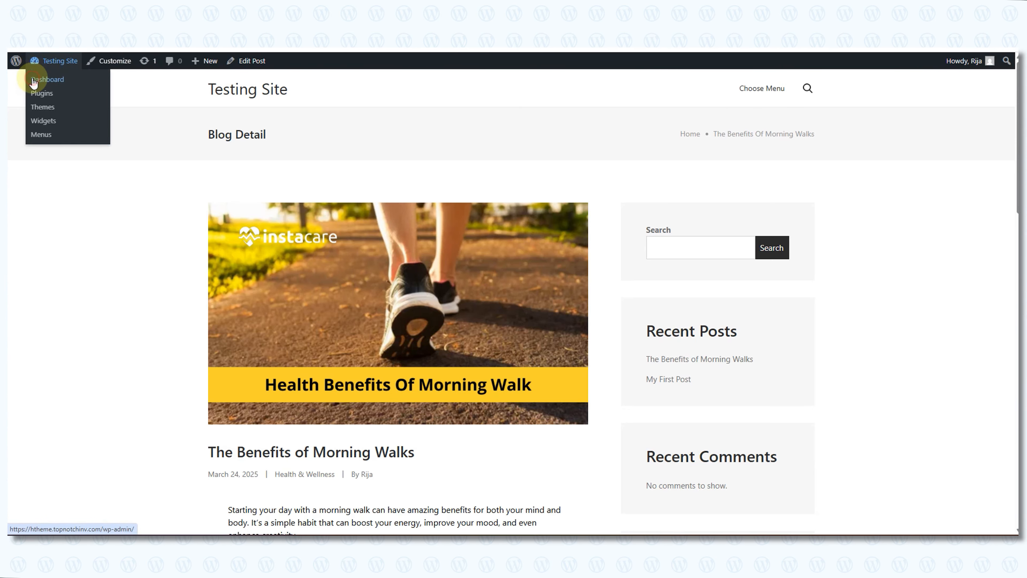
- Go to the site's dashboard and open the Reading settings
left_click(34, 80)
mouse_move(30, 305)
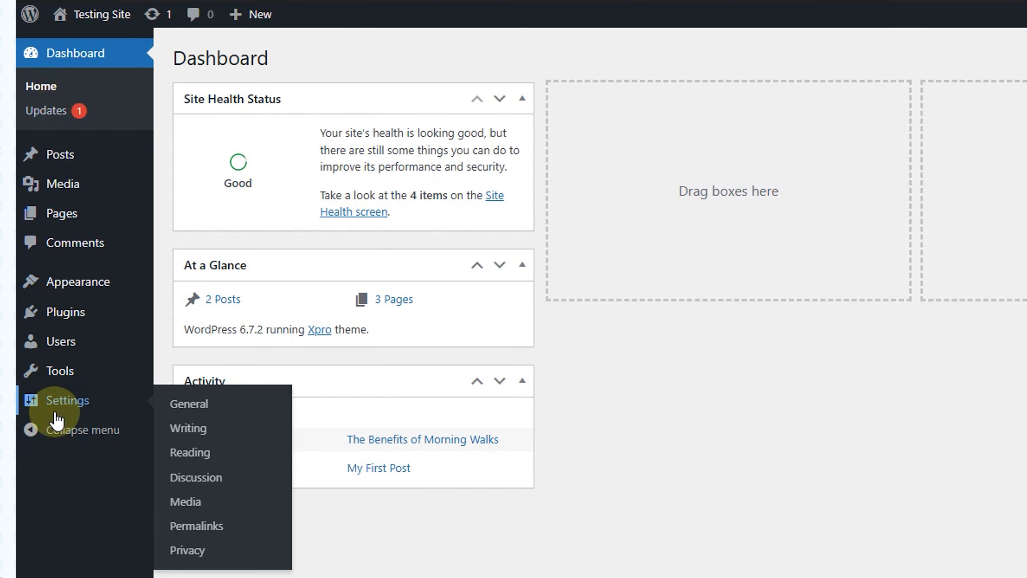
left_click(180, 462)
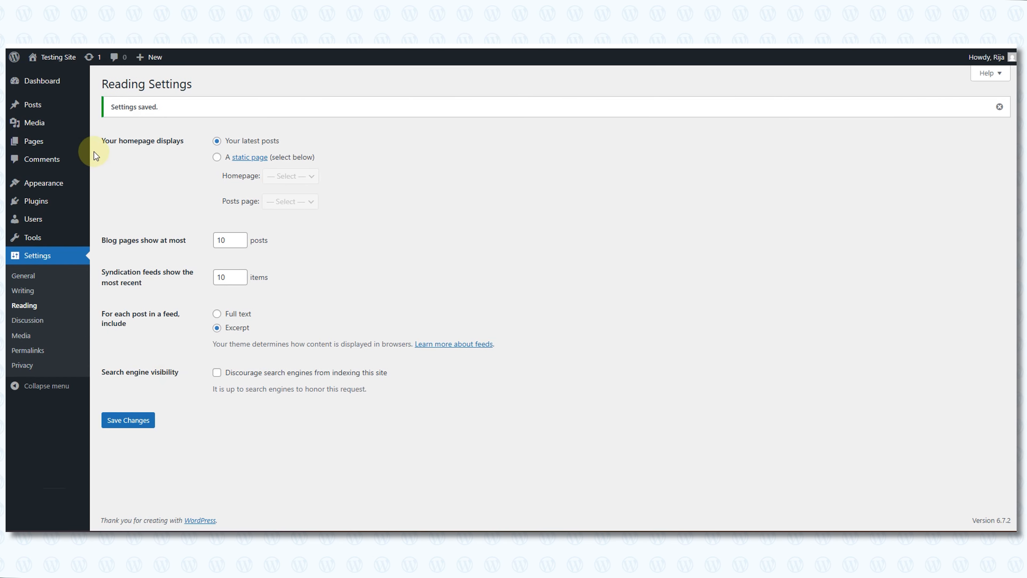
- Visit the site's front page and examine how the blog list displays the posts and their excerpts
left_click(63, 67)
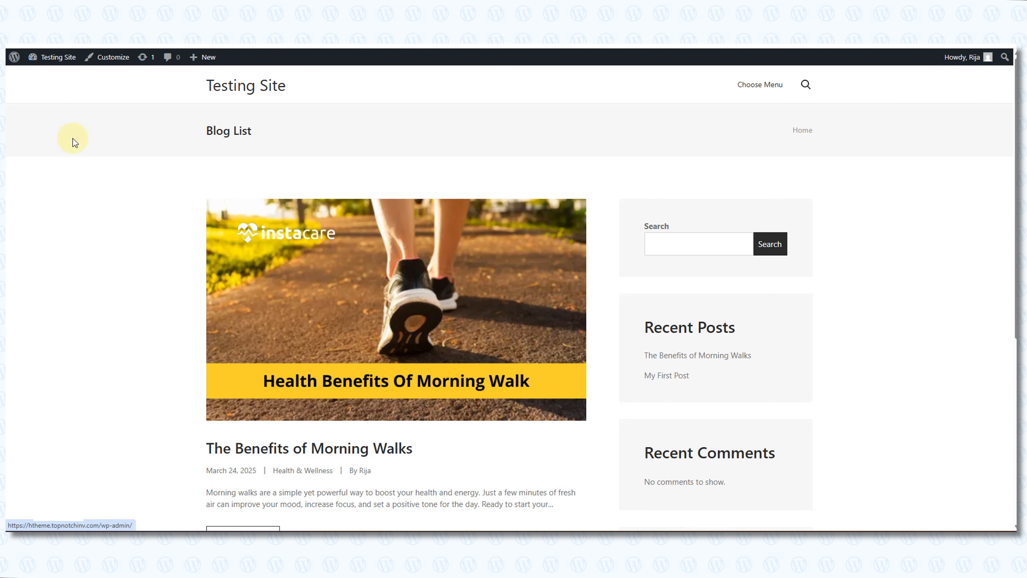
scroll(83, 170, "down", 5)
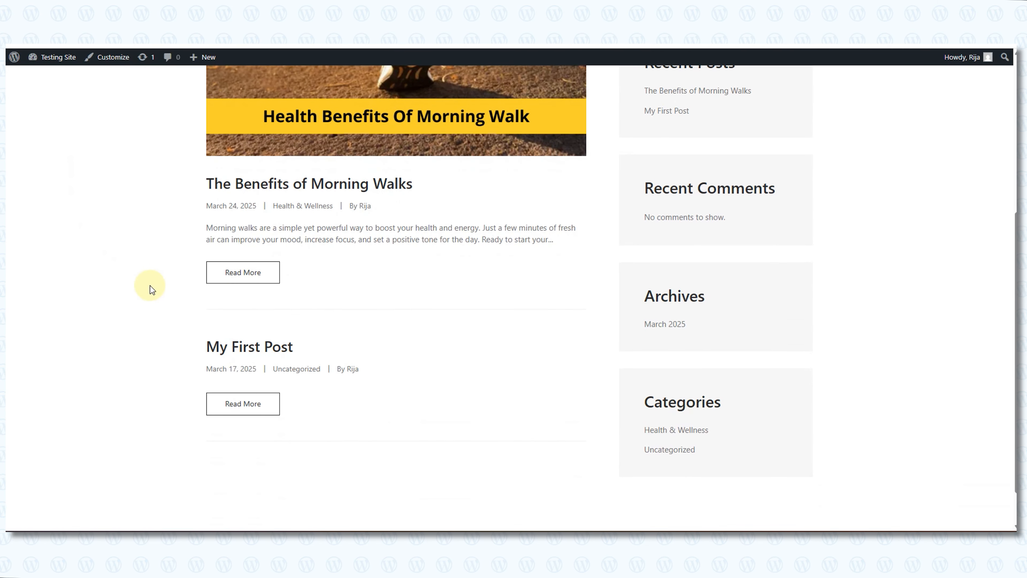
scroll(714, 400, "up", 5)
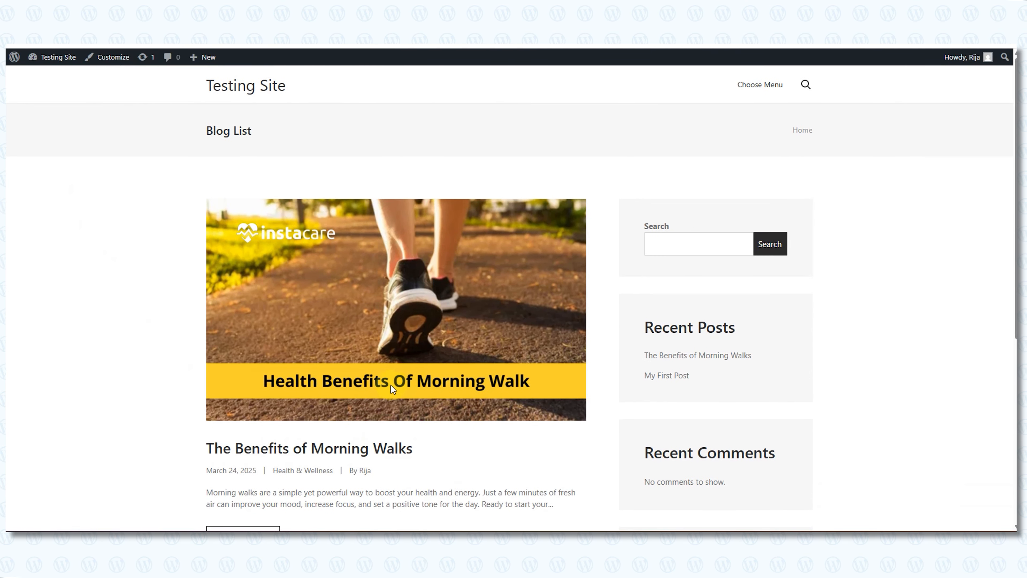
scroll(421, 379, "down", 2)
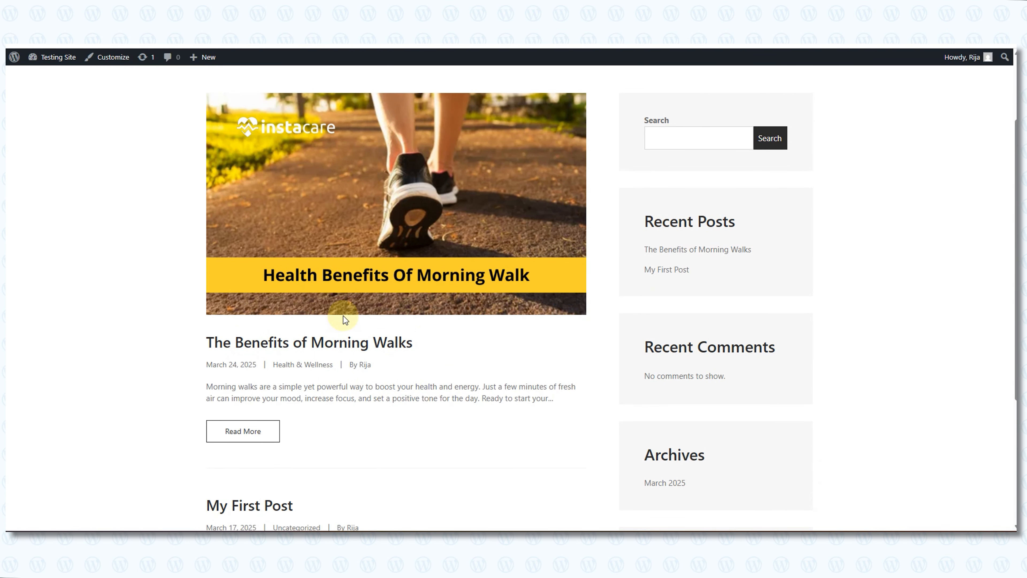
scroll(255, 364, "down", 1)
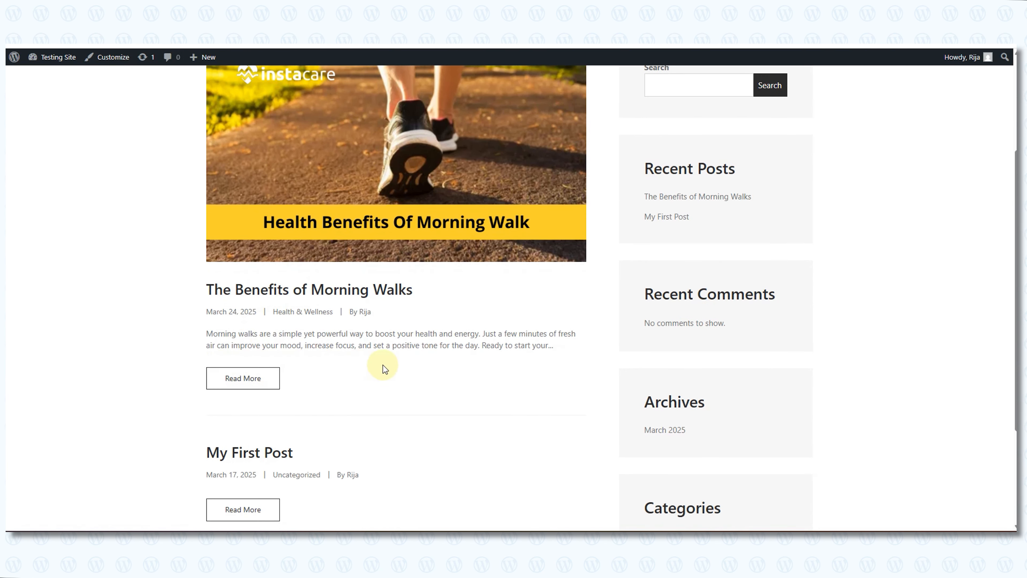
scroll(378, 336, "down", 3)
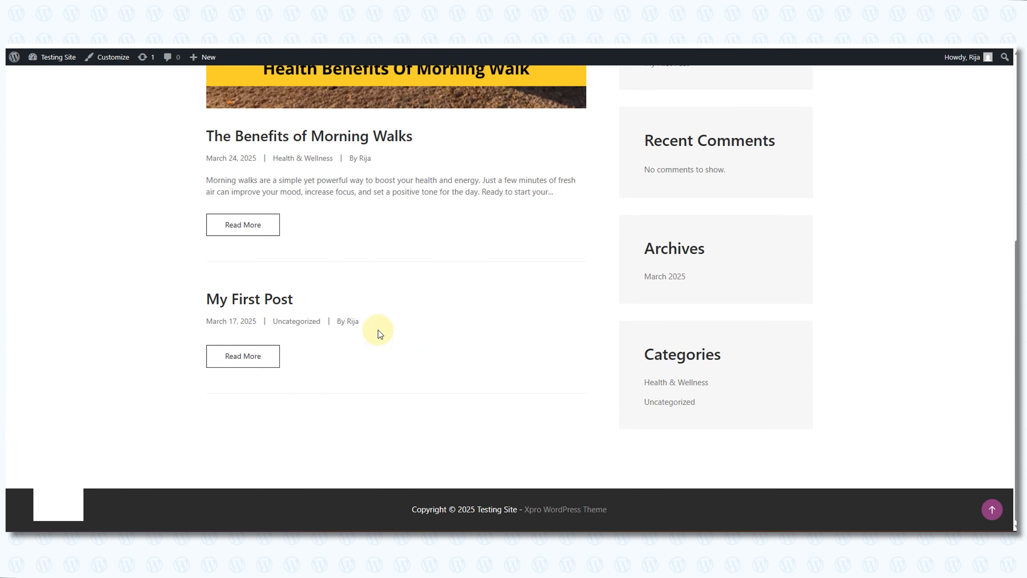
scroll(379, 330, "up", 1)
scroll(83, 170, "up", 5)
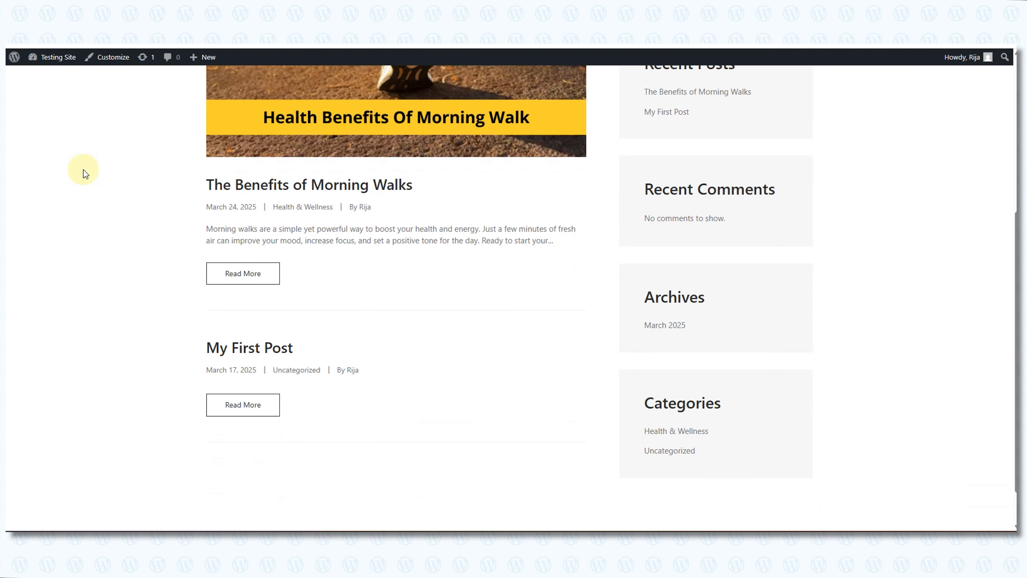